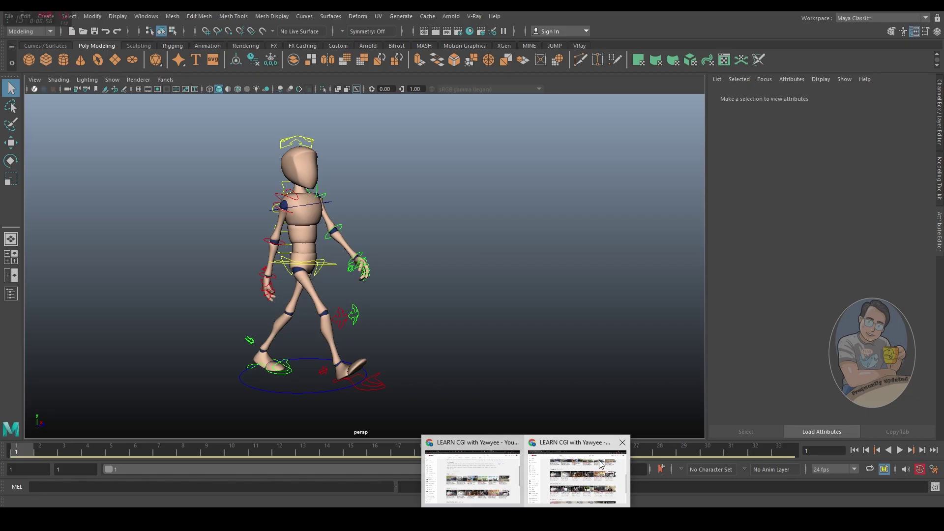
# Switch to the browser and look through the YouTube channel's video rows, including the further videos under Maya Animation.
pyautogui.scroll(5, 406, 197)
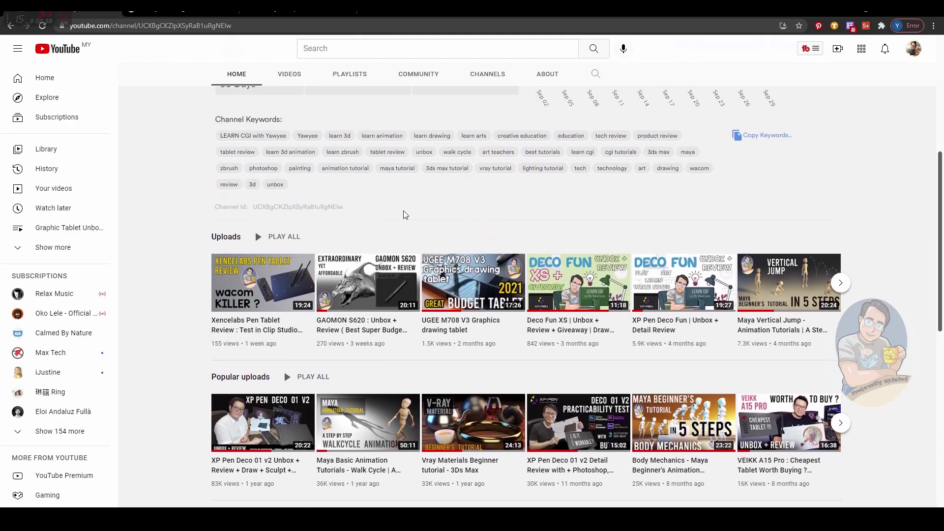
pyautogui.scroll(-7, 253, 148)
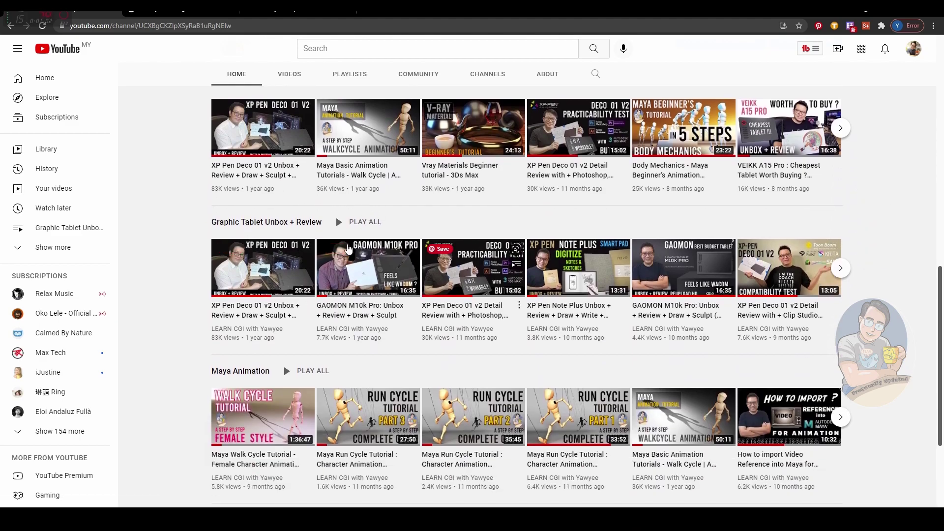
pyautogui.scroll(-3, 339, 333)
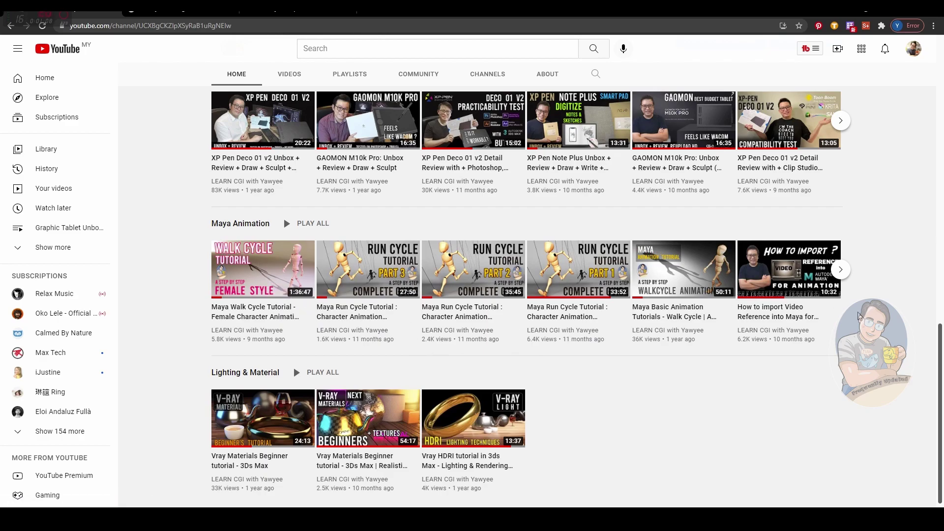
pyautogui.click(841, 271)
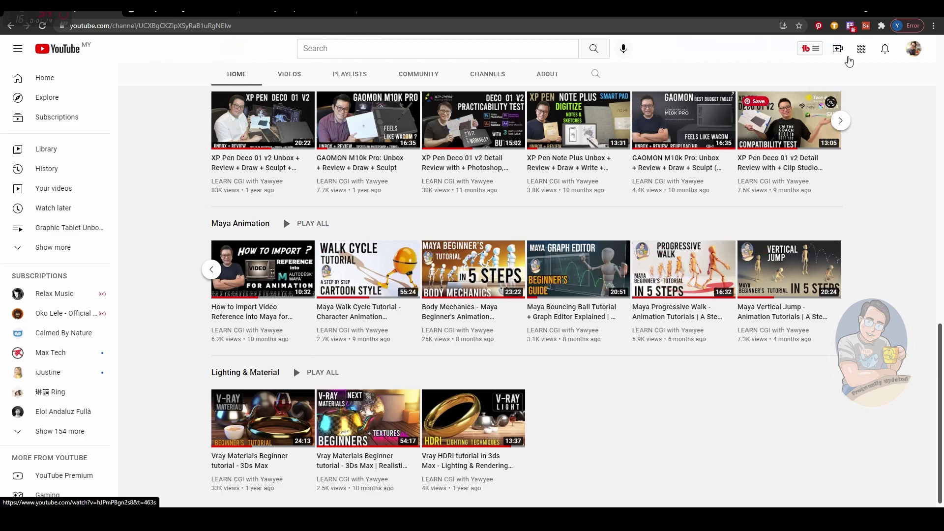
pyautogui.click(887, 12)
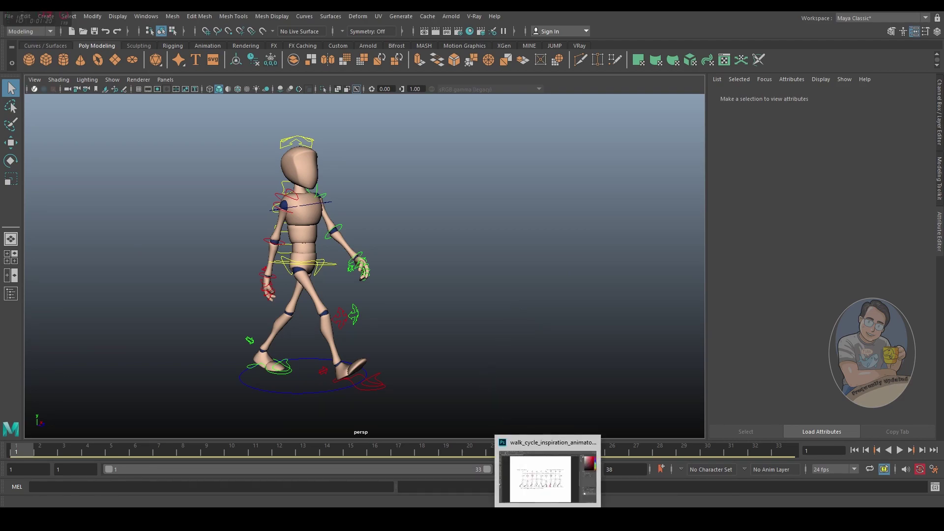
# Switch to Photoshop to examine the walk cycle pose chart, and return to Maya.
pyautogui.click(548, 472)
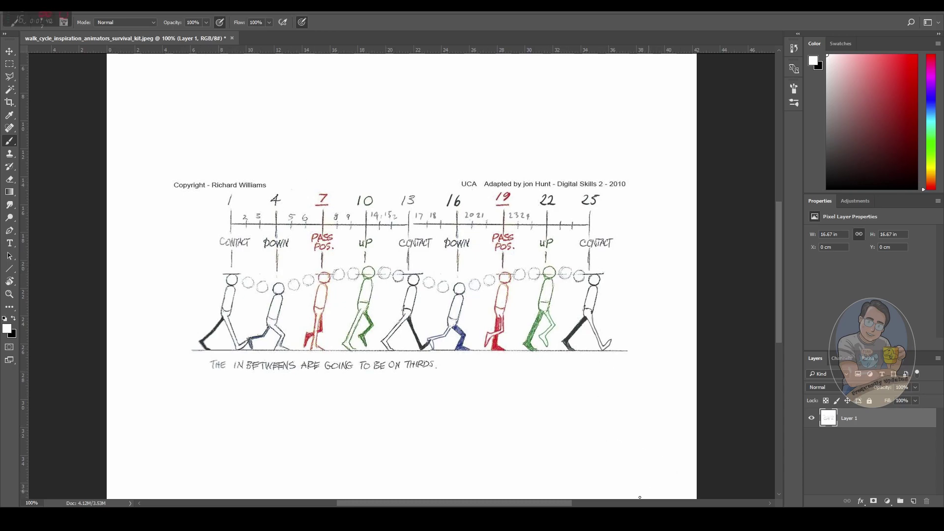
pyautogui.click(614, 518)
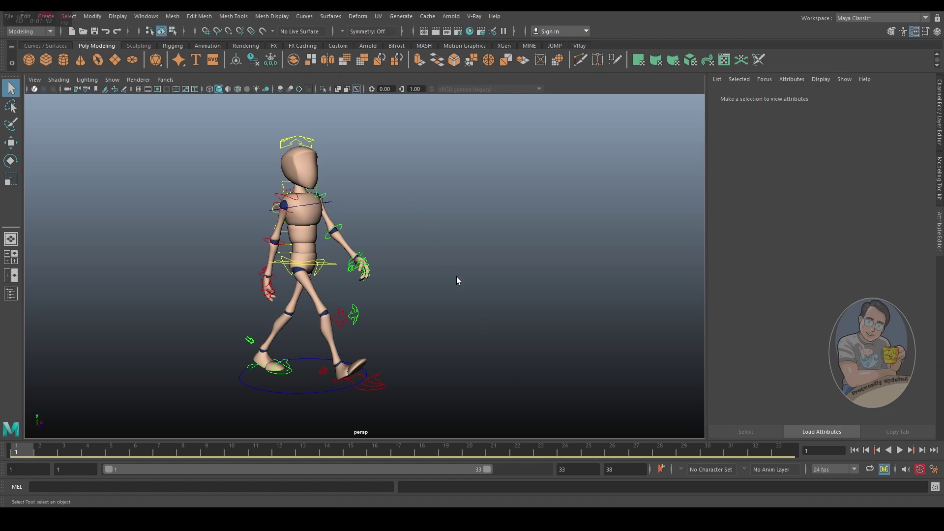
# Select all the rig's controls to review their keys and play back the walk cycle, ending with nothing selected.
pyautogui.moveTo(213, 126); pyautogui.dragTo(468, 416)
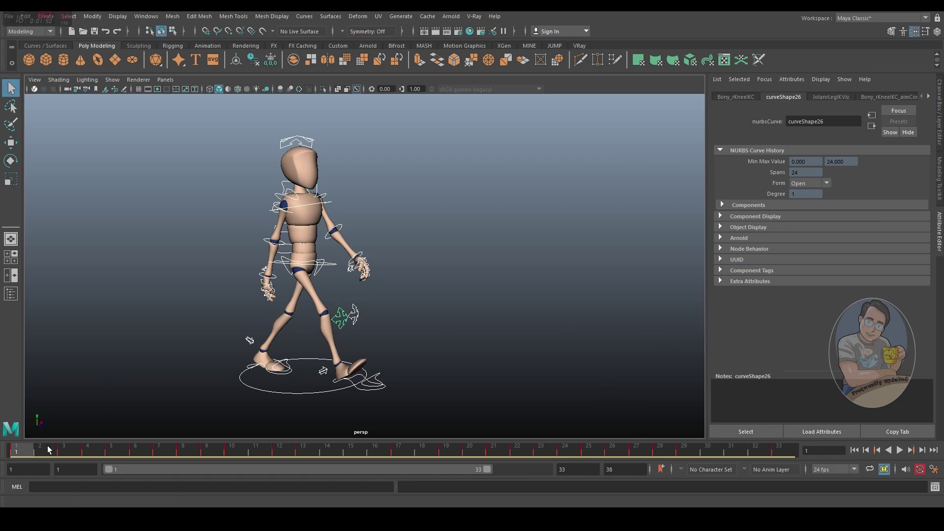
pyautogui.hotkey('alt', 'v')
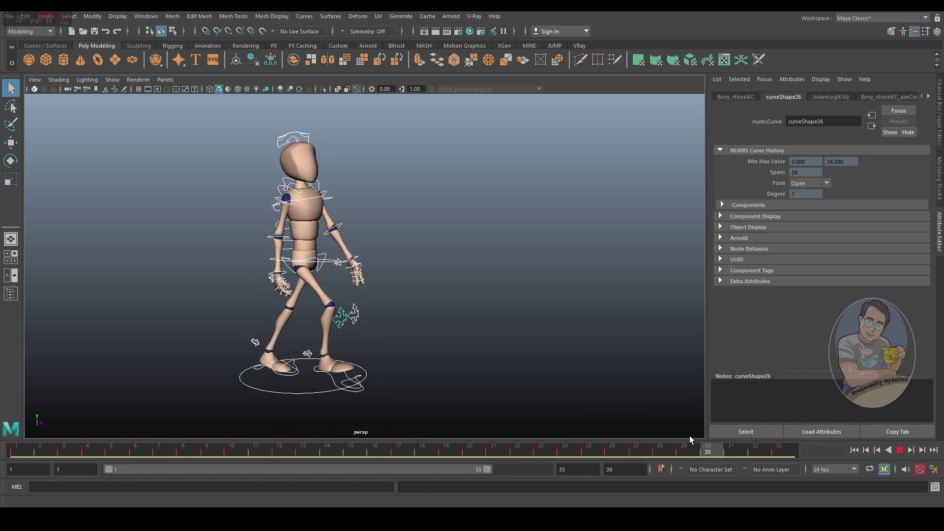
pyautogui.moveTo(664, 433); pyautogui.dragTo(1, 432)
pyautogui.click(451, 186)
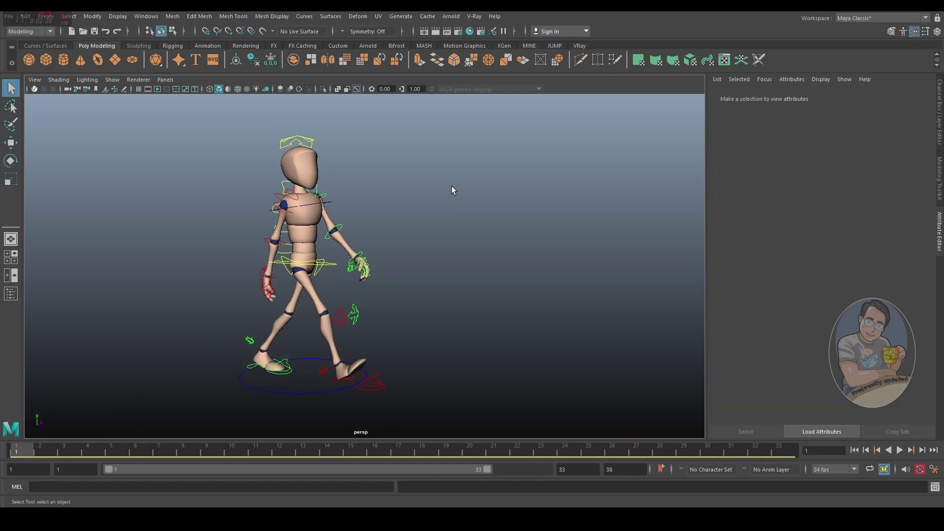
# Play the walk cycle and examine the character from different angles.
pyautogui.click(898, 450)
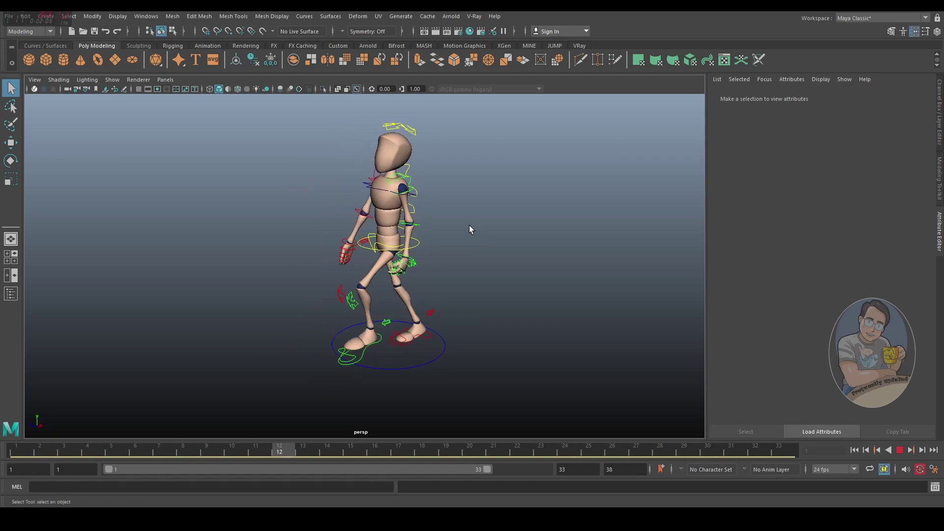
pyautogui.keyDown('alt'); pyautogui.moveTo(486, 227); pyautogui.dragTo(508, 227, button='right'); pyautogui.keyUp('alt')
pyautogui.moveTo(506, 234)
pyautogui.keyDown('alt'); pyautogui.mouseDown()
pyautogui.moveTo(491, 239)
pyautogui.moveTo(514, 238)
pyautogui.mouseUp(); pyautogui.keyUp('alt')
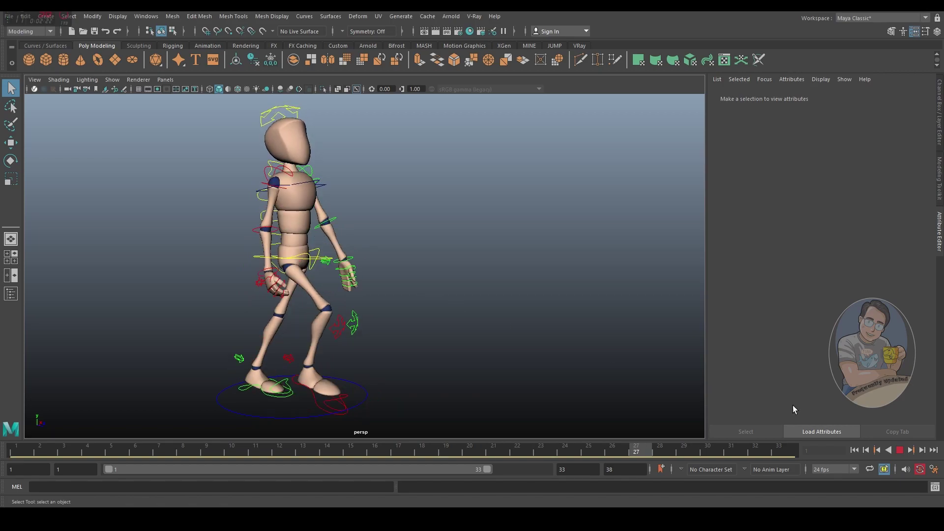
pyautogui.click(898, 450)
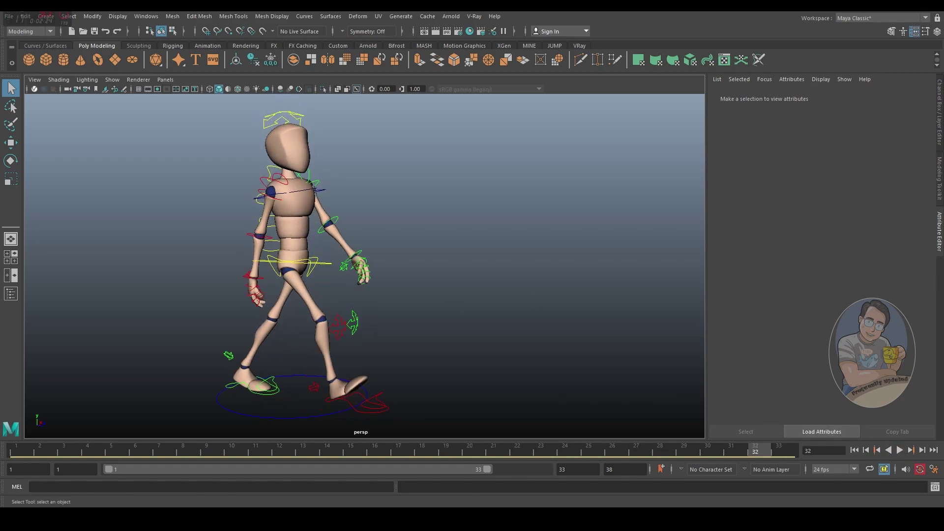
# Switch to the walk cycle chart in Photoshop, add a new layer and set the Brush to red #fb0606.
pyautogui.moveTo(547, 519)
pyautogui.click(548, 476)
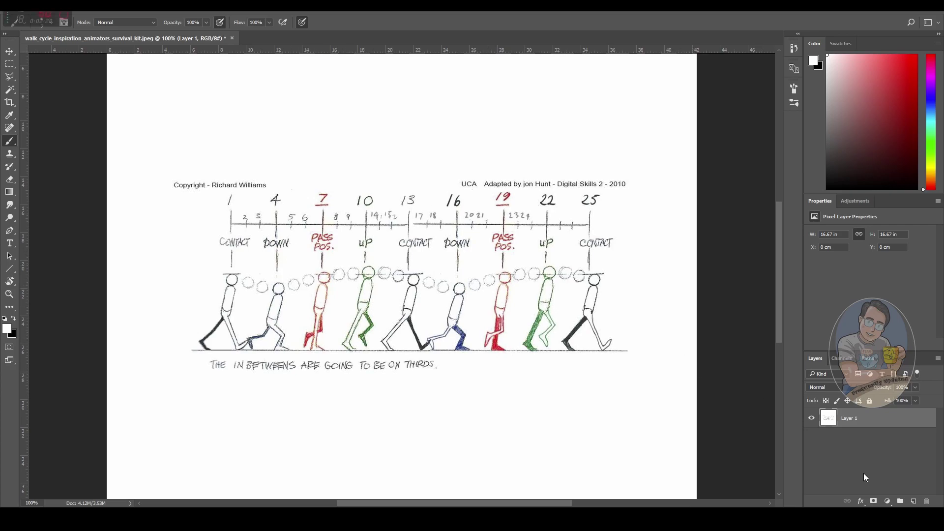
pyautogui.click(915, 500)
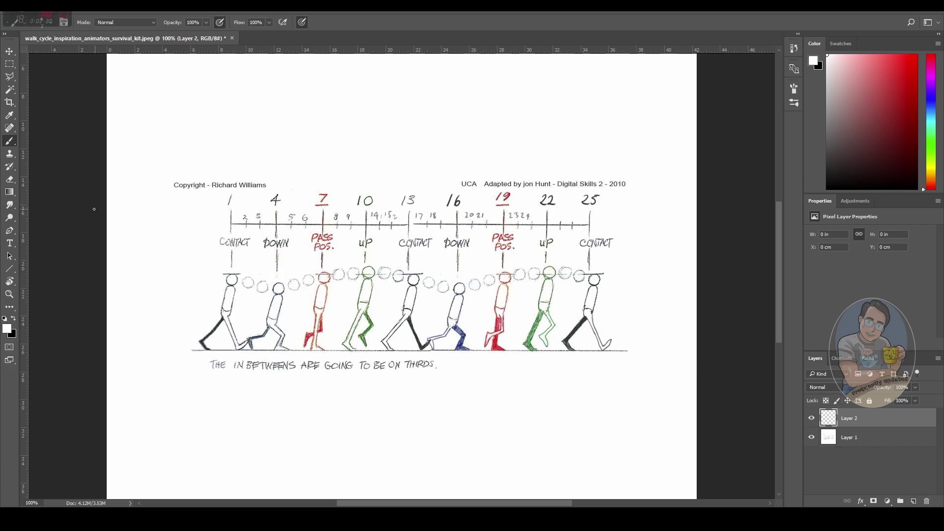
pyautogui.click(10, 332)
pyautogui.write('ff0000')
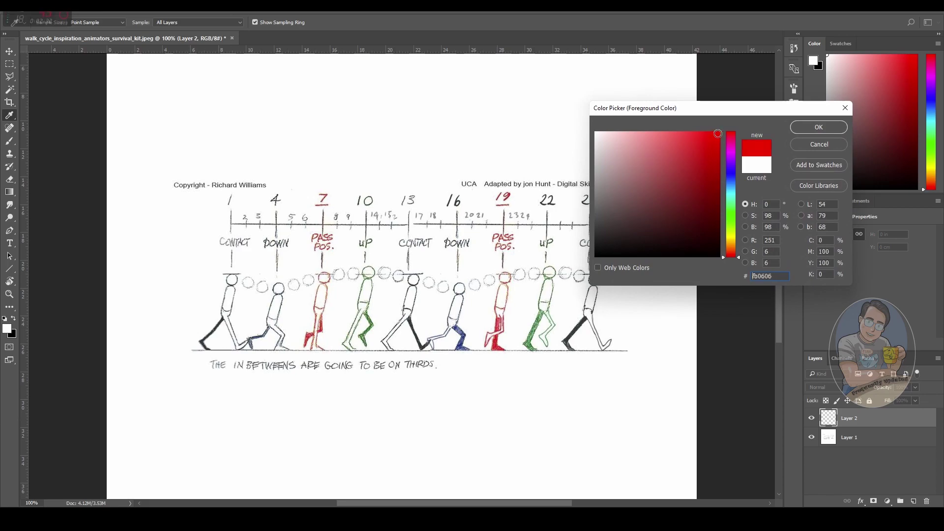
pyautogui.click(818, 127)
pyautogui.press('b')
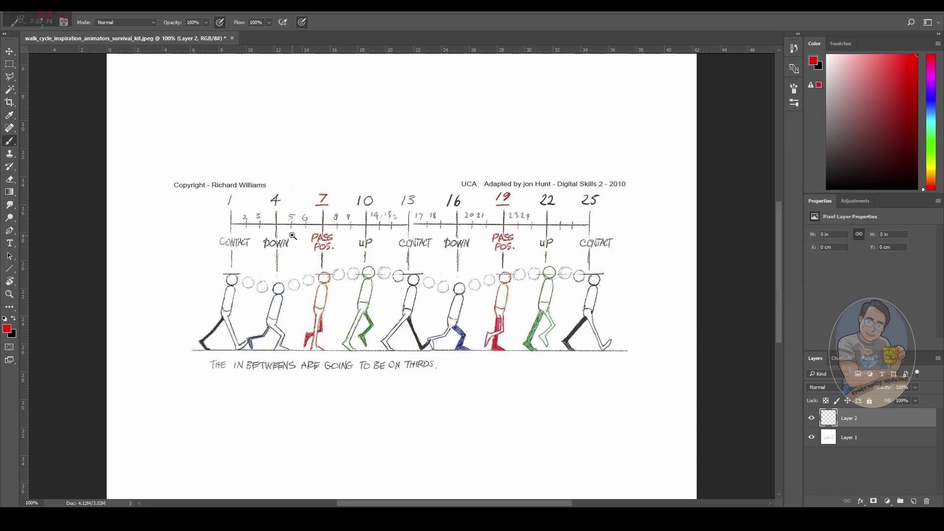
# Circle frame numbers 10 and 22 on the chart with the red brush.
pyautogui.keyDown('alt'); pyautogui.scroll(1, 291, 235); pyautogui.keyUp('alt')
pyautogui.moveTo(366, 255); pyautogui.dragTo(330, 228)
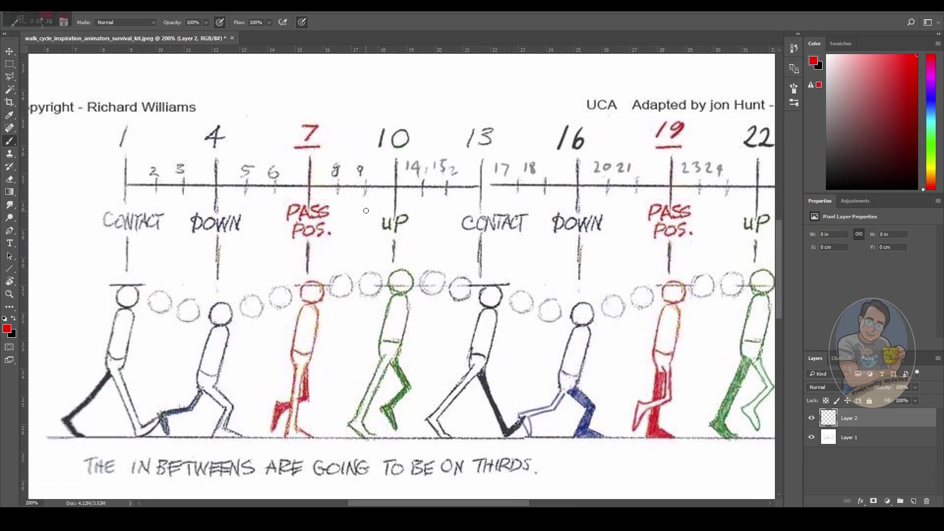
pyautogui.keyDown('alt'); pyautogui.scroll(-1, 383, 226); pyautogui.keyUp('alt')
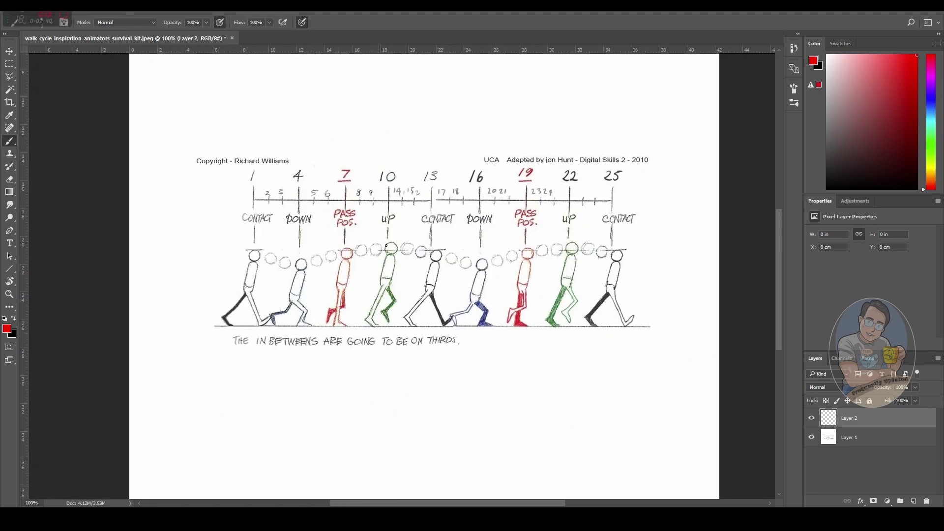
pyautogui.moveTo(372, 171)
pyautogui.mouseDown()
pyautogui.moveTo(407, 181)
pyautogui.moveTo(372, 165)
pyautogui.mouseUp()
pyautogui.moveTo(579, 171)
pyautogui.mouseDown()
pyautogui.moveTo(545, 184)
pyautogui.moveTo(590, 171)
pyautogui.moveTo(571, 166)
pyautogui.mouseUp()
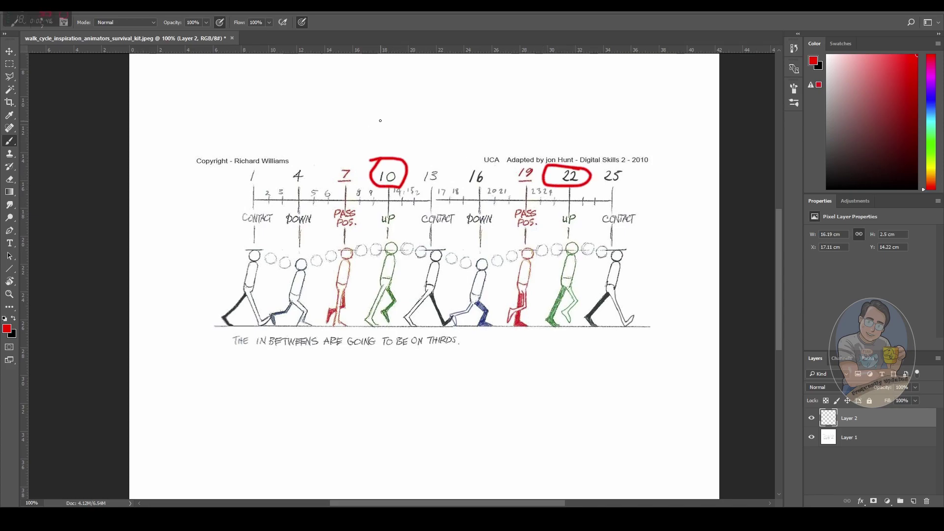
# Handwrite "Down" in red above each of the circled frame numbers 10 and 22.
pyautogui.moveTo(374, 117)
pyautogui.mouseDown()
pyautogui.moveTo(368, 138)
pyautogui.moveTo(436, 137)
pyautogui.mouseUp()
pyautogui.moveTo(542, 111); pyautogui.dragTo(548, 146)
pyautogui.moveTo(544, 112)
pyautogui.mouseDown()
pyautogui.moveTo(549, 145)
pyautogui.moveTo(564, 139)
pyautogui.mouseUp()
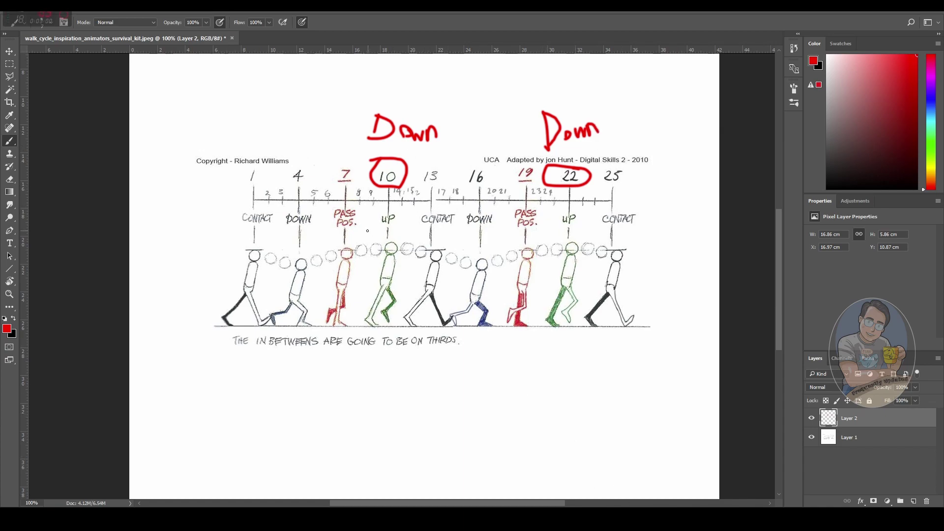
# Switch to Maya and select all the control curves of the character rig.
pyautogui.click(631, 516)
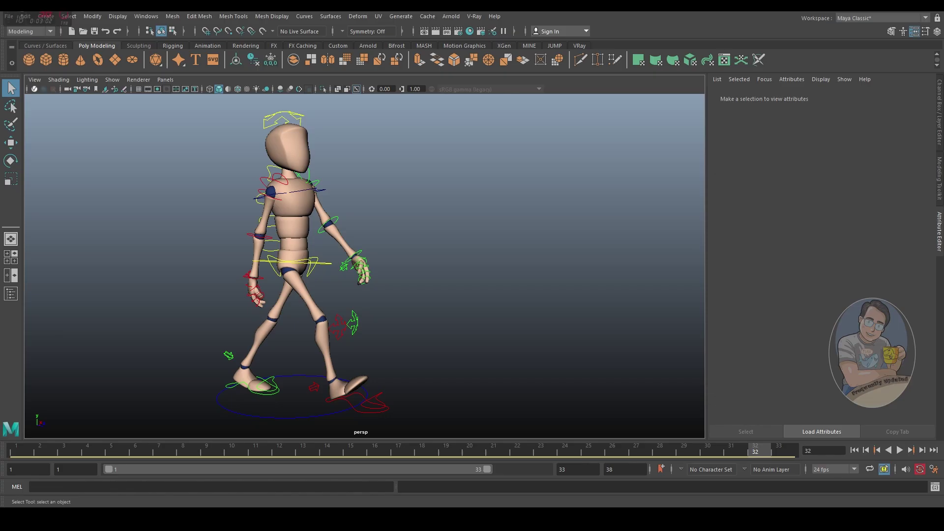
pyautogui.keyDown('alt'); pyautogui.moveTo(363, 315); pyautogui.dragTo(353, 303, button='right'); pyautogui.keyUp('alt')
pyautogui.keyDown('alt'); pyautogui.moveTo(369, 303); pyautogui.dragTo(384, 288, button='middle'); pyautogui.keyUp('alt')
pyautogui.moveTo(219, 138); pyautogui.dragTo(427, 370)
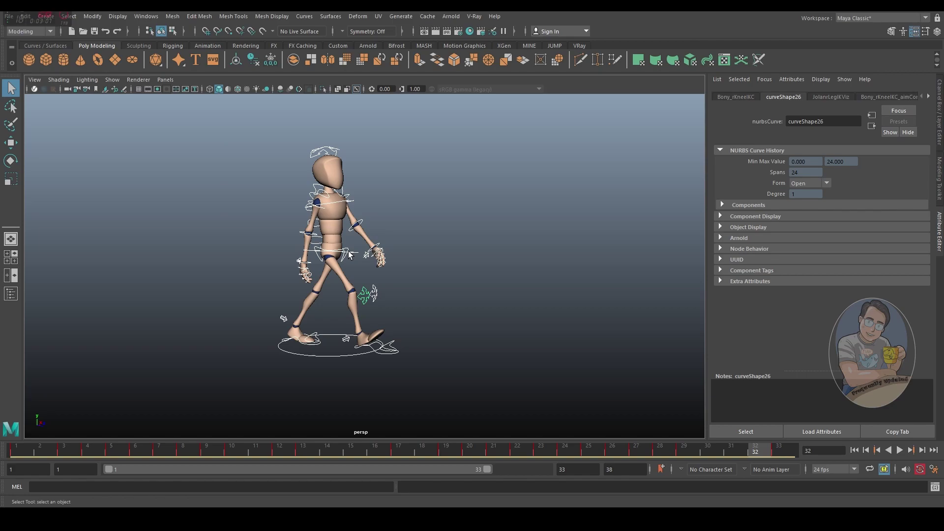
# Highlight the rig's keys from frame 2 to 33 and extend the playback range to frame 38.
pyautogui.keyDown('shift'); pyautogui.moveTo(789, 450); pyautogui.dragTo(10, 451); pyautogui.keyUp('shift')
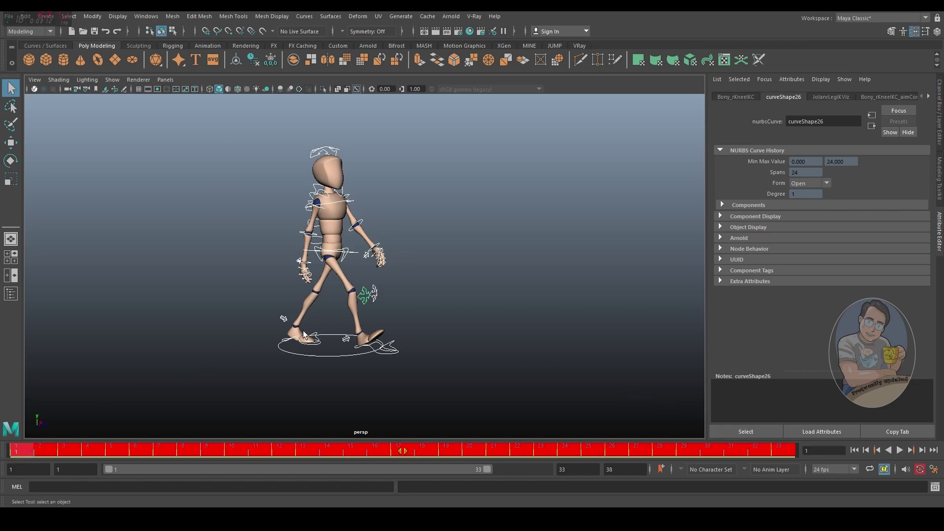
pyautogui.keyDown('shift'); pyautogui.moveTo(118, 450); pyautogui.dragTo(45, 450); pyautogui.keyUp('shift')
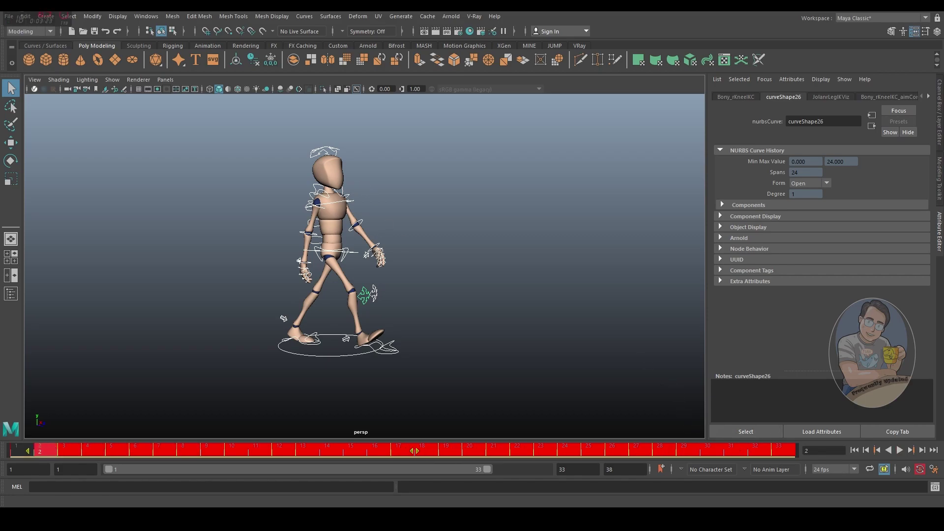
pyautogui.moveTo(488, 470); pyautogui.dragTo(555, 484)
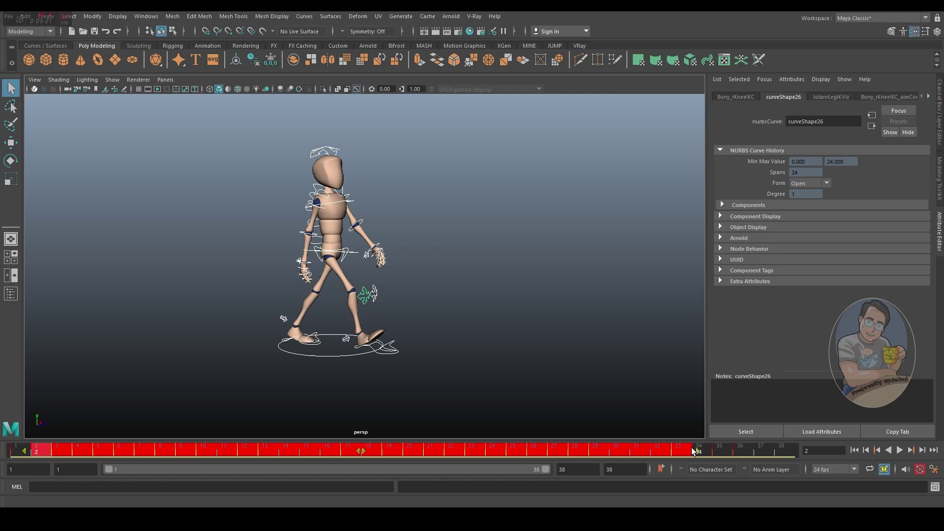
# Compare the character's pose at frame 33 with the pose at frame 1.
pyautogui.click(651, 453)
pyautogui.click(674, 456)
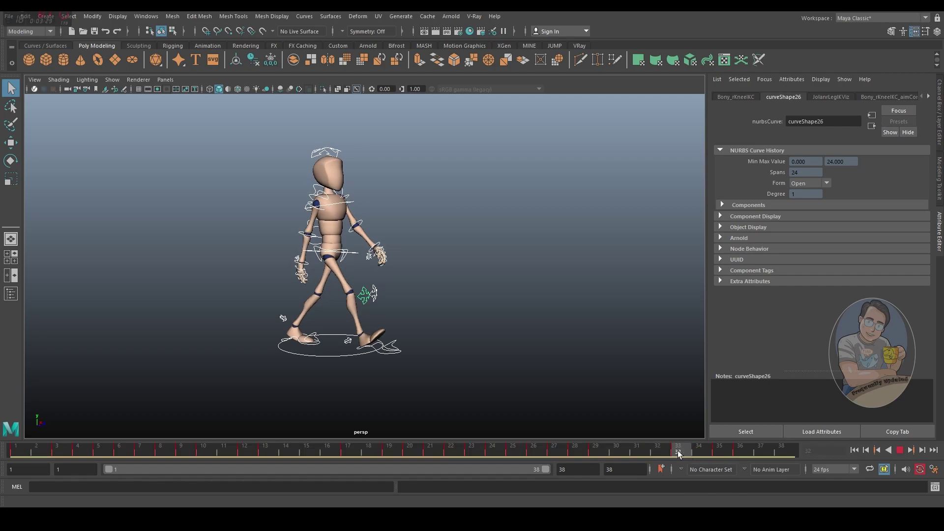
pyautogui.click(14, 454)
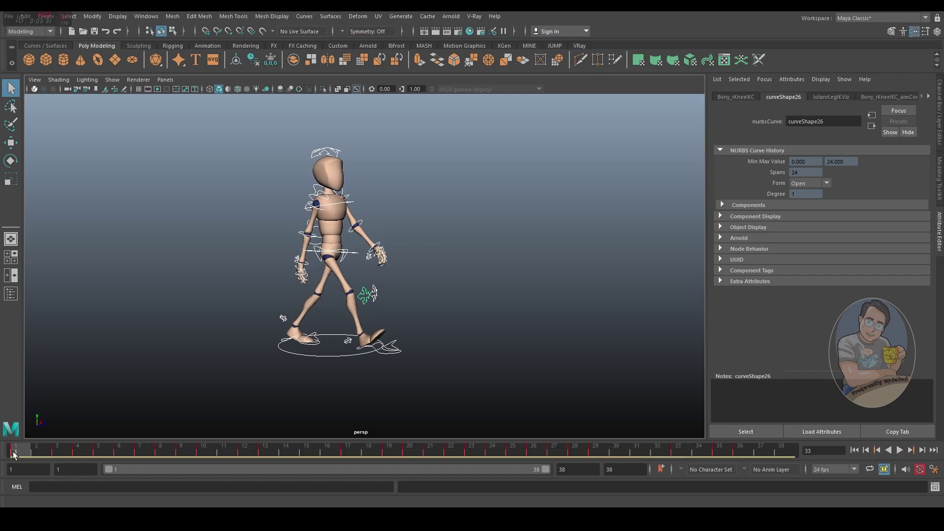
# Delete the selected controls' keys from frame 34 to 36, and clear the selection.
pyautogui.click(738, 453)
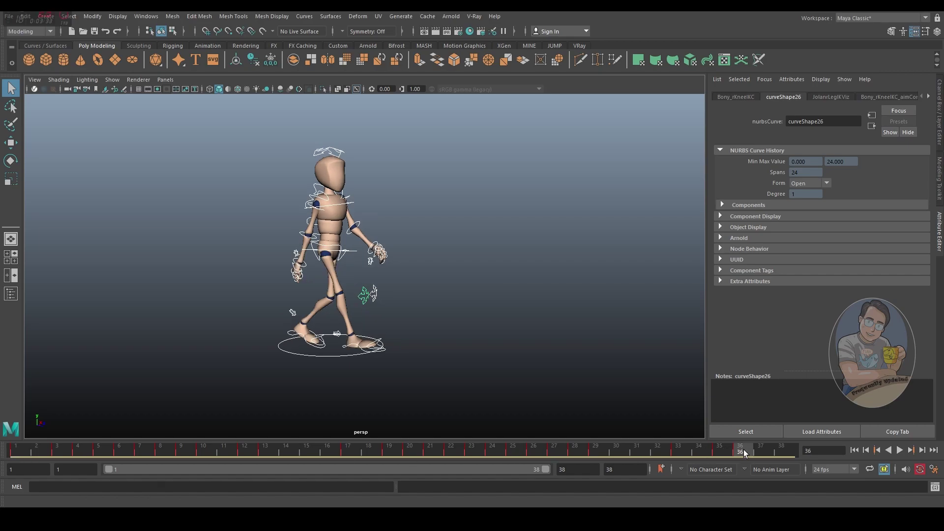
pyautogui.keyDown('shift'); pyautogui.moveTo(742, 450); pyautogui.dragTo(700, 453); pyautogui.keyUp('shift')
pyautogui.rightClick(729, 447)
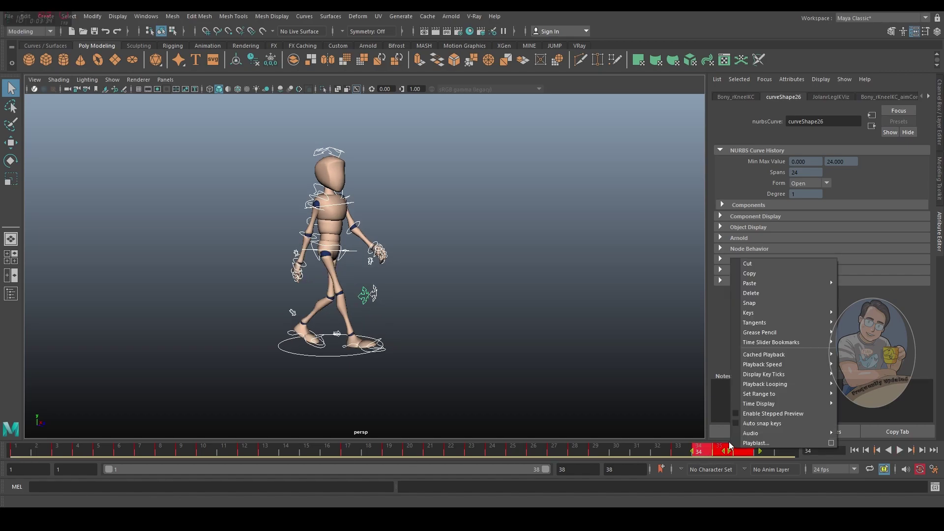
pyautogui.click(750, 293)
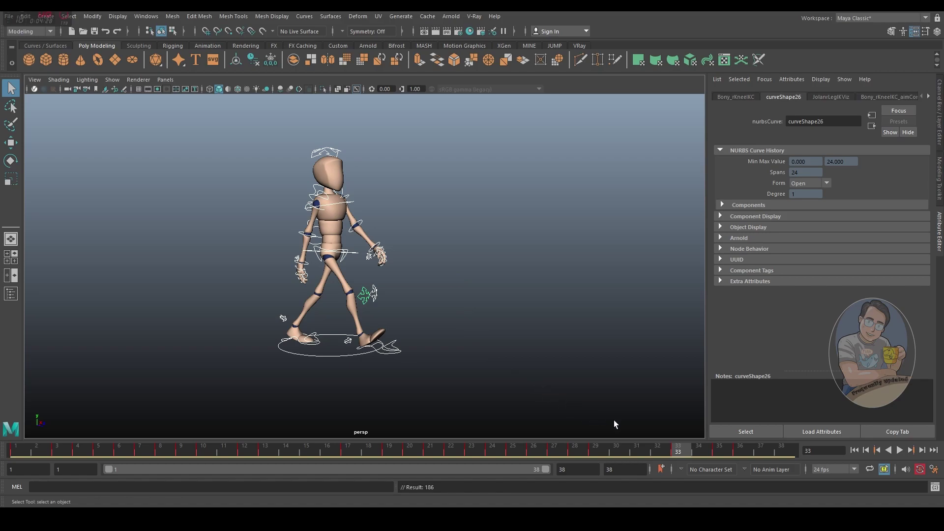
pyautogui.keyDown('shift'); pyautogui.moveTo(748, 453); pyautogui.dragTo(699, 453); pyautogui.keyUp('shift')
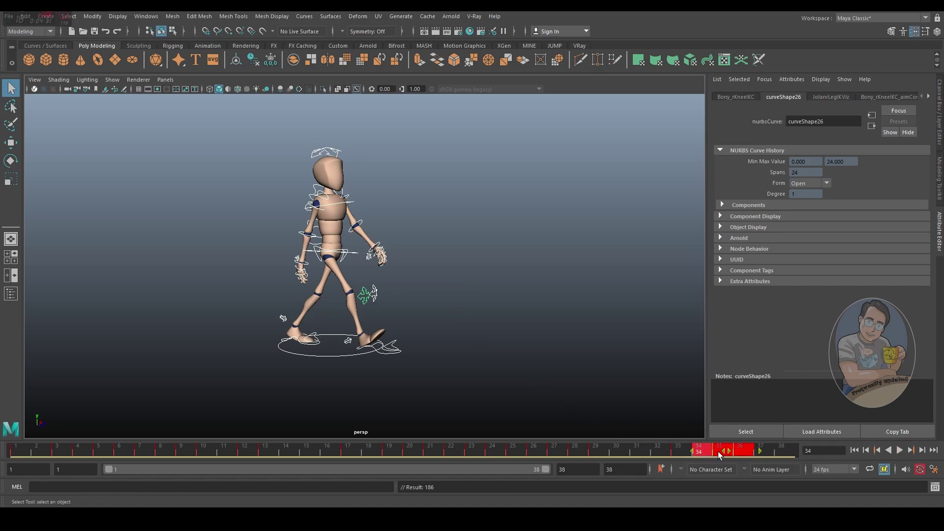
pyautogui.rightClick(723, 448)
pyautogui.click(768, 305)
pyautogui.click(639, 307)
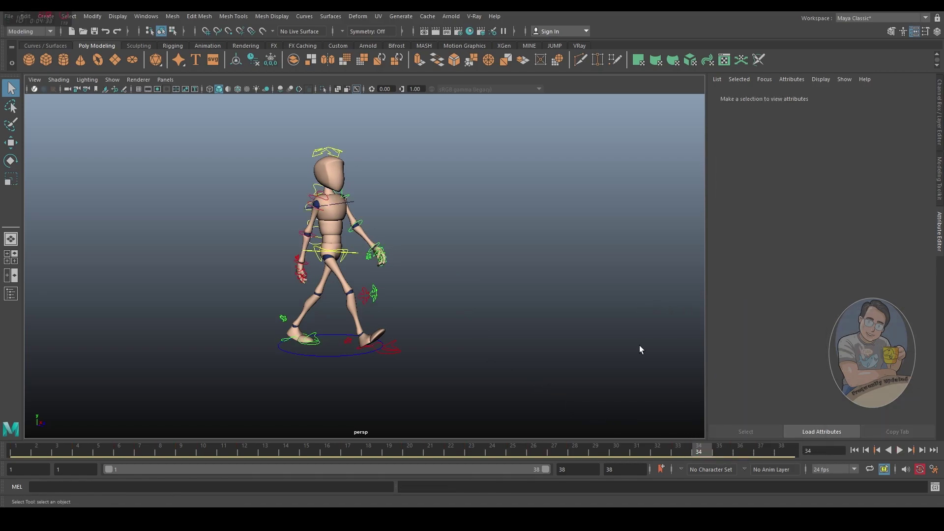
# Play back the walk cycle starting at frame 33.
pyautogui.click(675, 451)
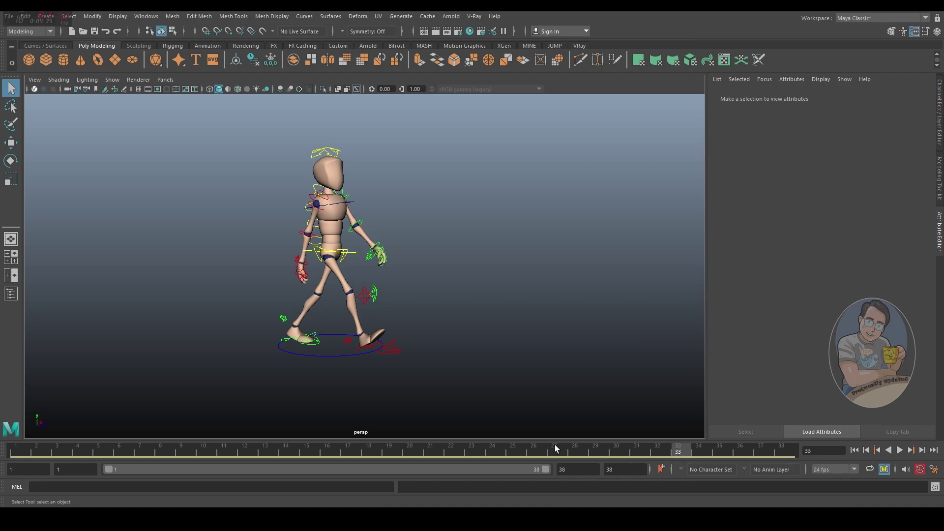
pyautogui.hotkey('alt', 'v')
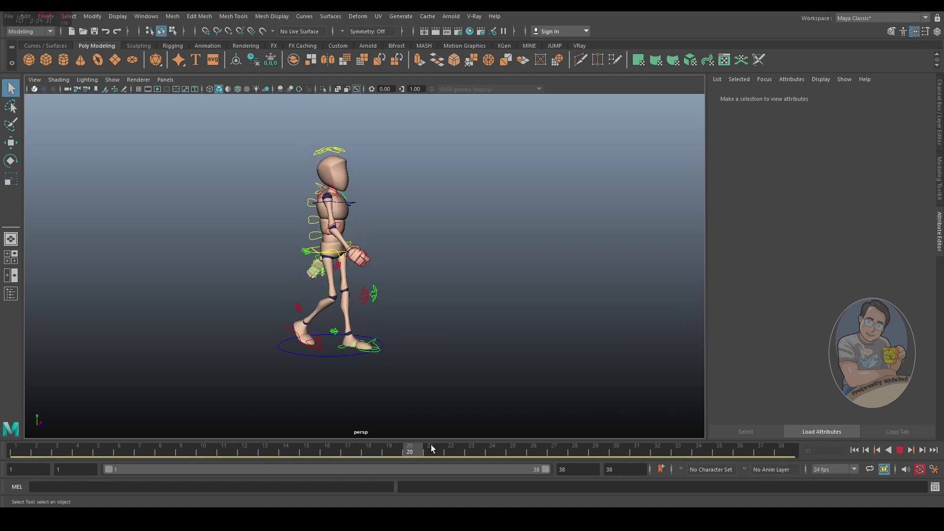
# Select all rig controls, compress their keys from frames 1–33 to end at frame 25, and snap the keys to whole frames.
pyautogui.click(678, 449)
pyautogui.moveTo(492, 393); pyautogui.dragTo(178, 119)
pyautogui.keyDown('shift'); pyautogui.moveTo(683, 451); pyautogui.dragTo(12, 450); pyautogui.keyUp('shift')
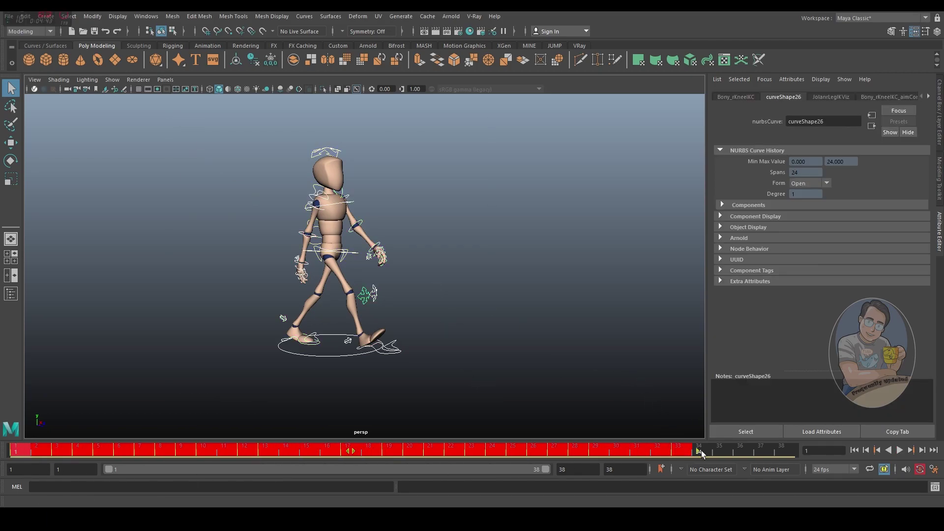
pyautogui.keyDown('shift'); pyautogui.moveTo(701, 453); pyautogui.dragTo(547, 451); pyautogui.keyUp('shift')
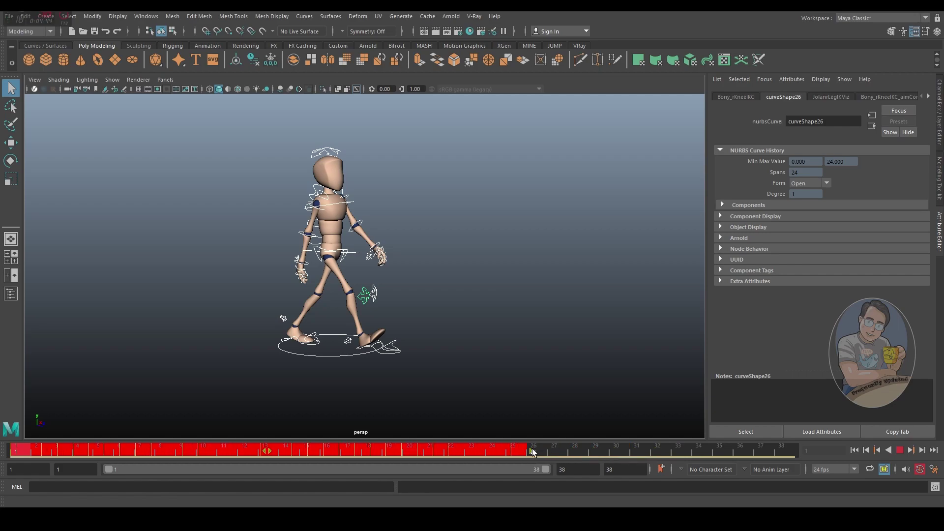
pyautogui.rightClick(530, 451)
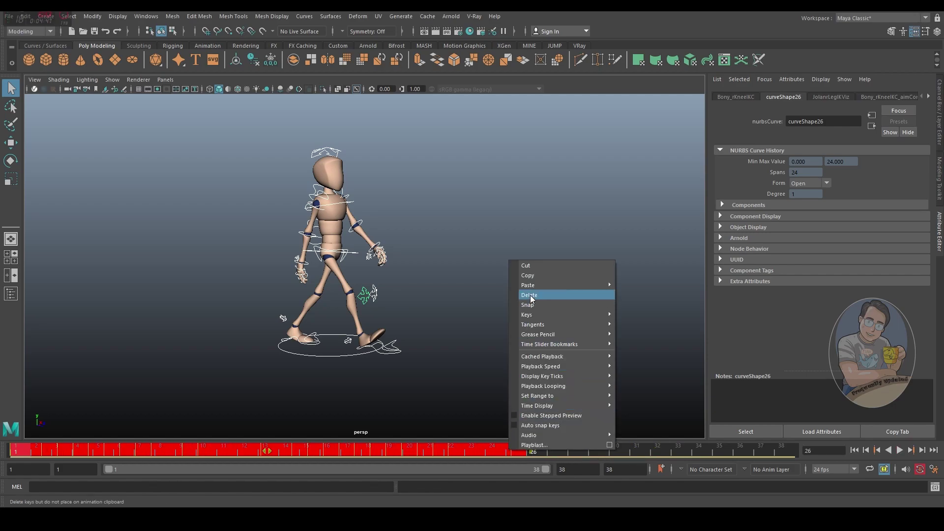
pyautogui.click(531, 305)
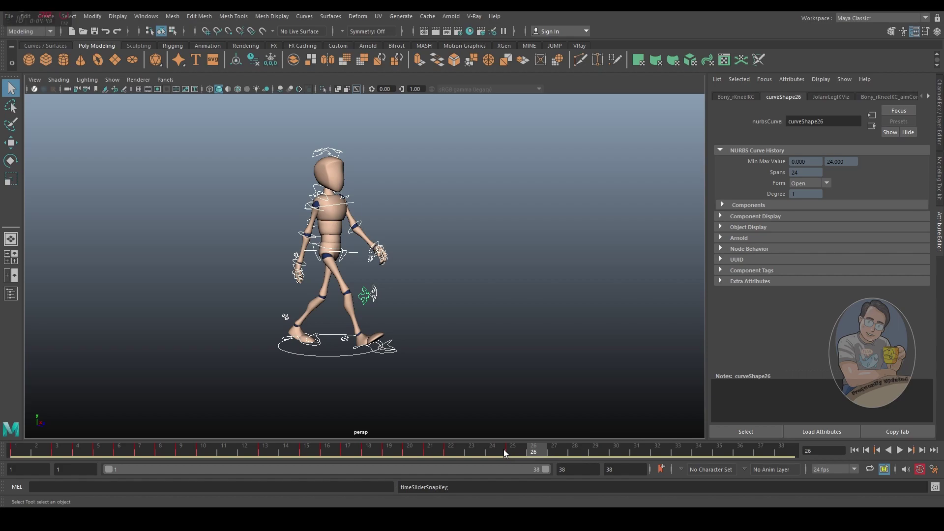
# End the playback range at frame 25 and play back the walk cycle from frame 1.
pyautogui.click(513, 453)
pyautogui.doubleClick(571, 469)
pyautogui.write('25')
pyautogui.press('Return')
pyautogui.moveTo(500, 451); pyautogui.dragTo(14, 452)
pyautogui.click(900, 453)
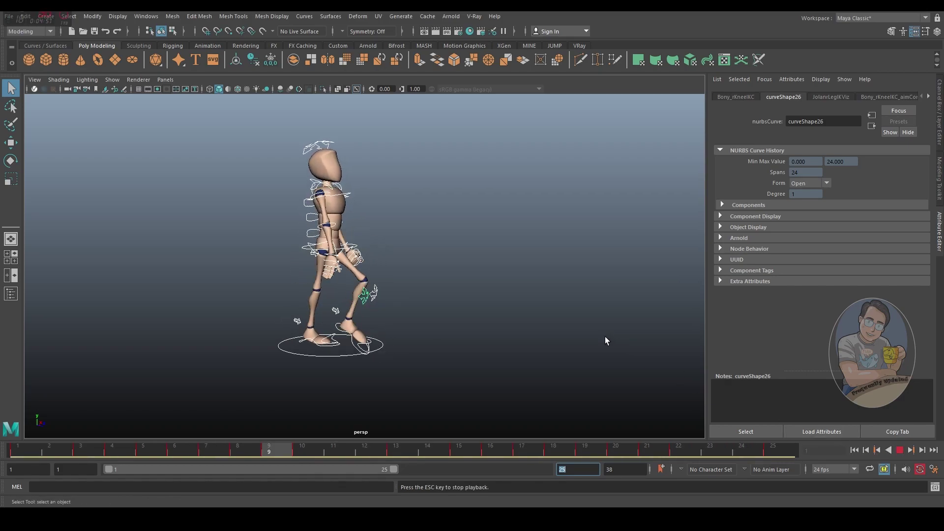
# Watch the walk cycle loop with the range ending at frame 24, stop playback and clear the selection.
pyautogui.moveTo(394, 469); pyautogui.dragTo(383, 469)
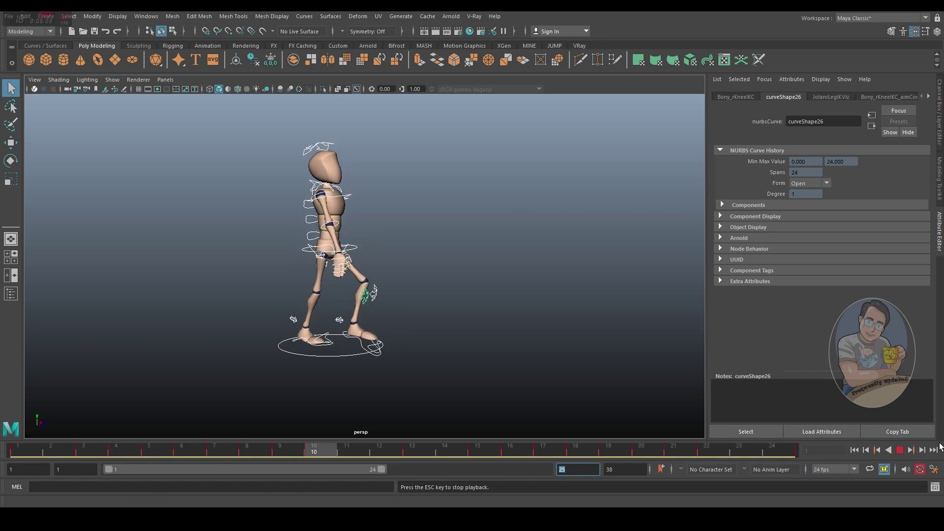
pyautogui.press('Escape')
pyautogui.click(489, 342)
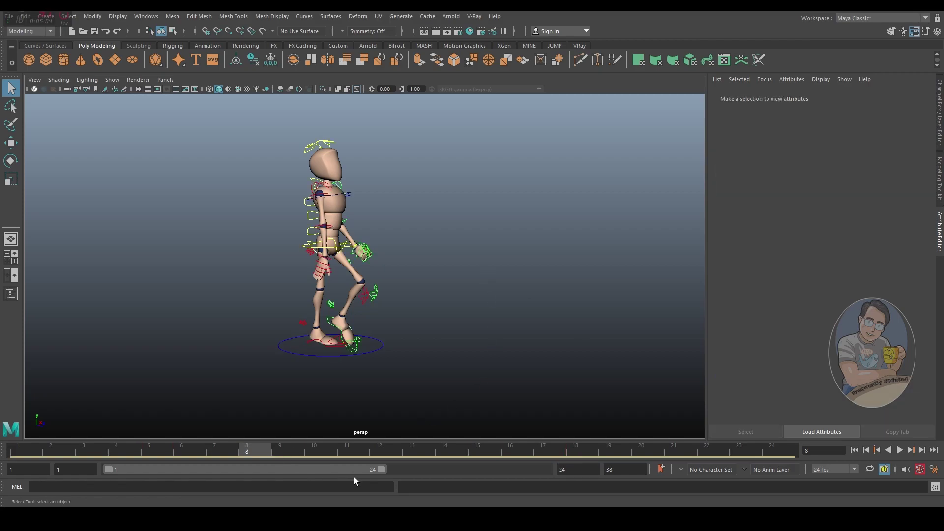
# Extend the playback range to frame 38 and check the key poses on the walk cycle chart in Photoshop.
pyautogui.moveTo(383, 470); pyautogui.dragTo(545, 469)
pyautogui.moveTo(504, 372); pyautogui.dragTo(235, 112)
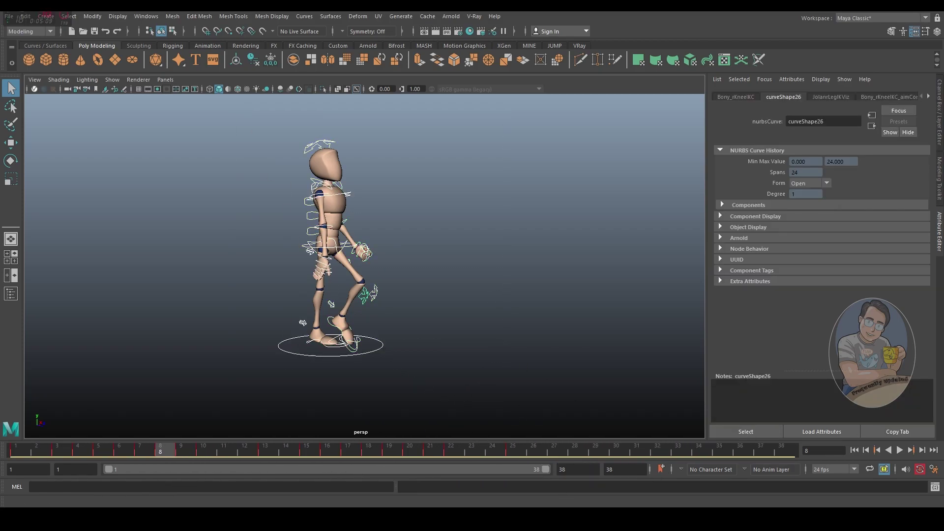
pyautogui.click(546, 518)
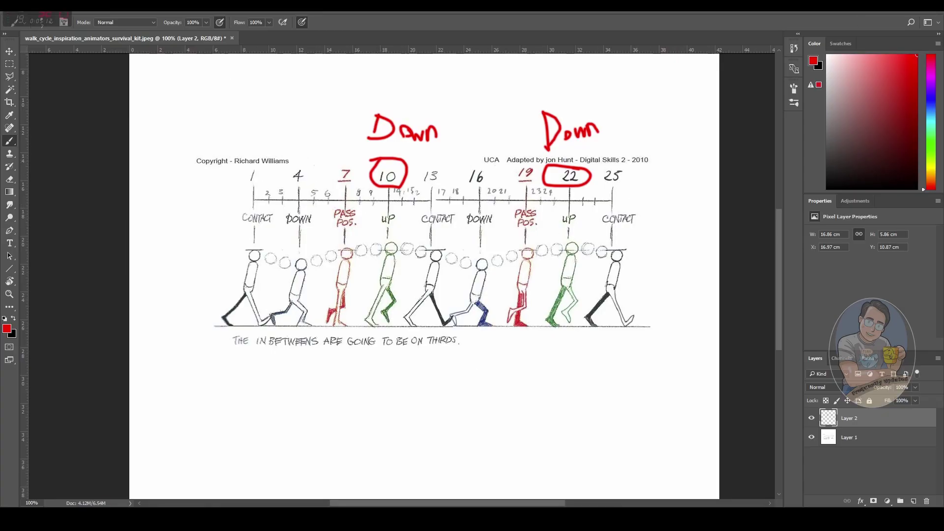
pyautogui.hotkey('alt', 'Tab')
pyautogui.click(461, 244)
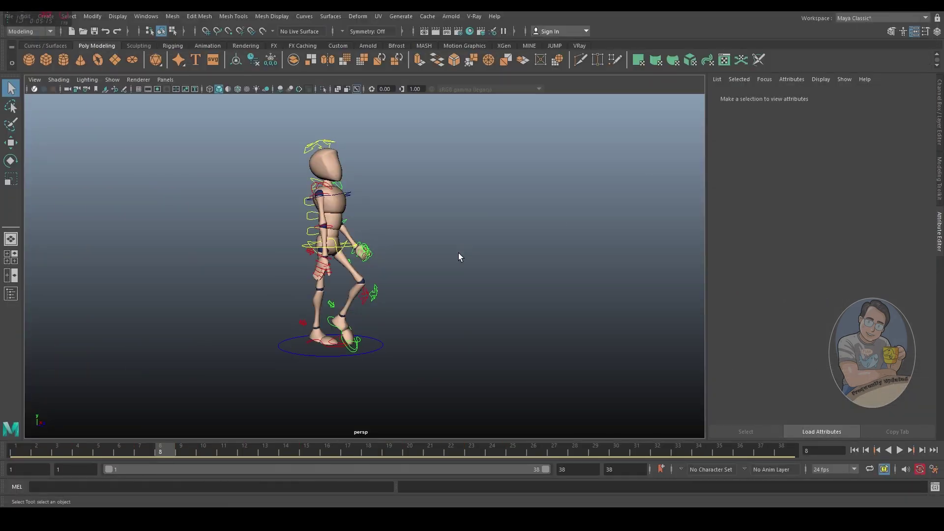
# Select the root control at the hips and inspect the character's pose from frame 1 to frame 10.
pyautogui.click(333, 251)
pyautogui.keyDown('alt'); pyautogui.moveTo(357, 198); pyautogui.dragTo(462, 224, button='right'); pyautogui.keyUp('alt')
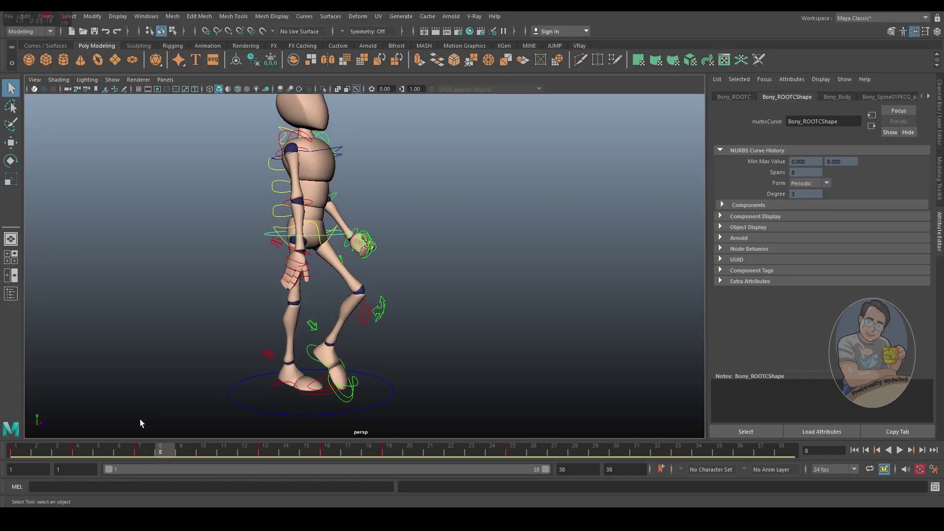
pyautogui.moveTo(22, 453); pyautogui.dragTo(201, 454)
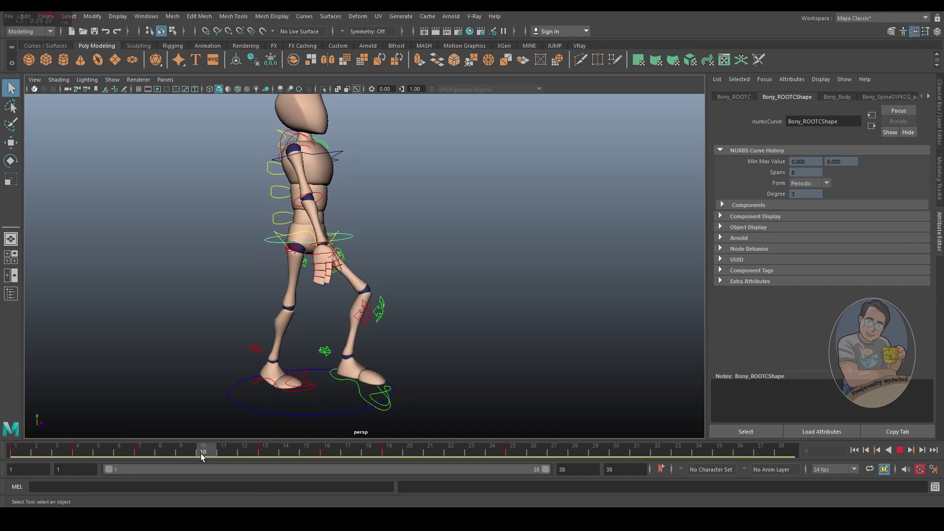
pyautogui.keyDown('alt'); pyautogui.moveTo(374, 260); pyautogui.dragTo(397, 243); pyautogui.keyUp('alt')
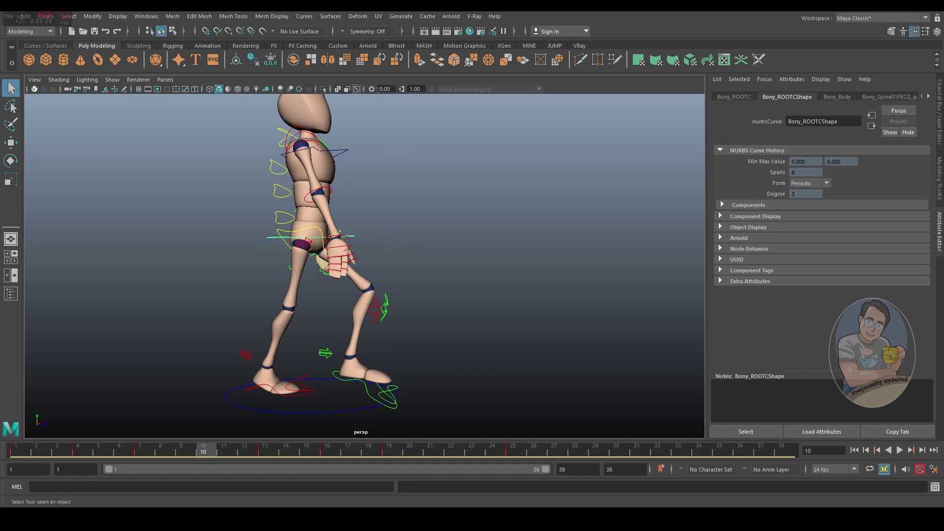
# Open the Graph Editor and examine the root control's Translate Y curve around frame 10.
pyautogui.click(149, 18)
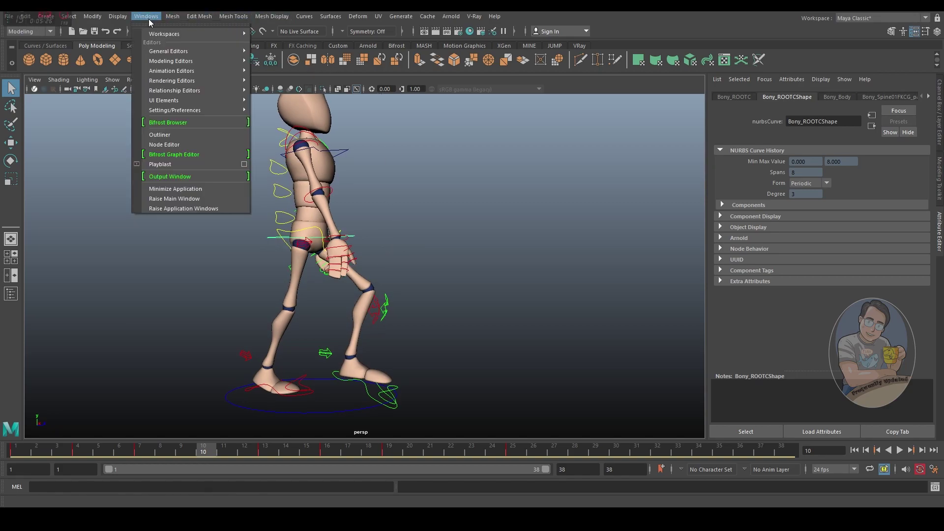
pyautogui.moveTo(207, 71)
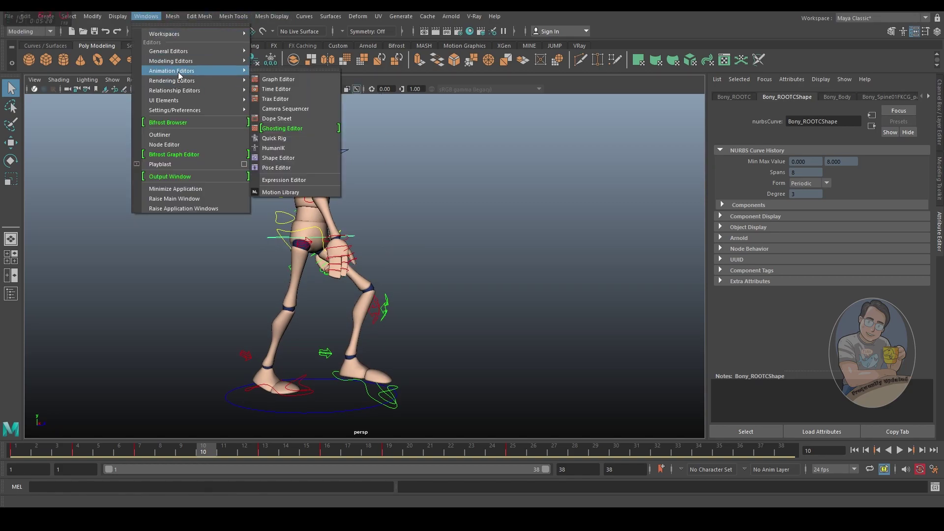
pyautogui.click(271, 79)
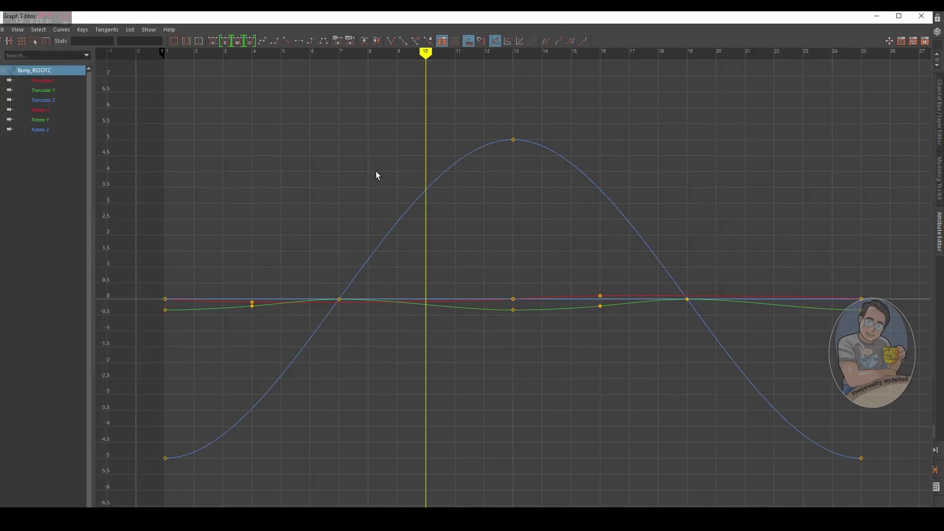
pyautogui.click(48, 90)
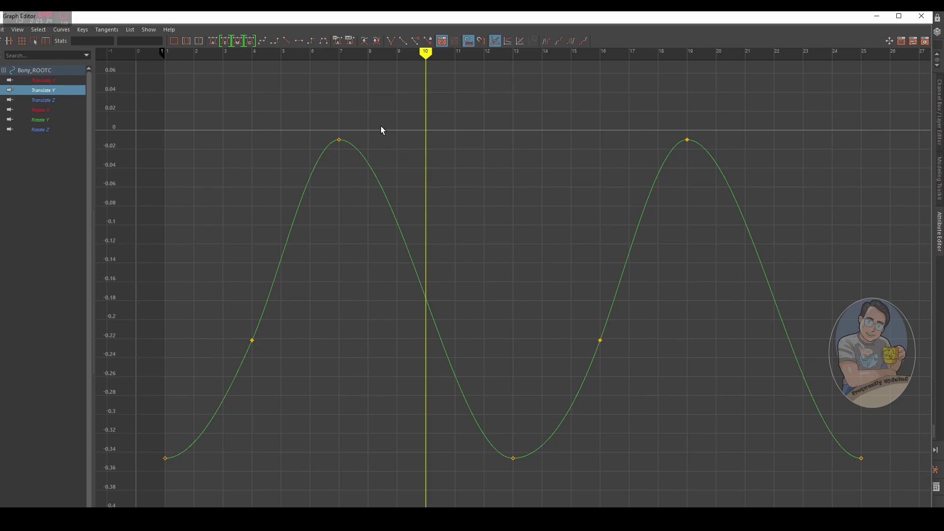
pyautogui.moveTo(428, 53); pyautogui.dragTo(430, 105)
pyautogui.click(876, 15)
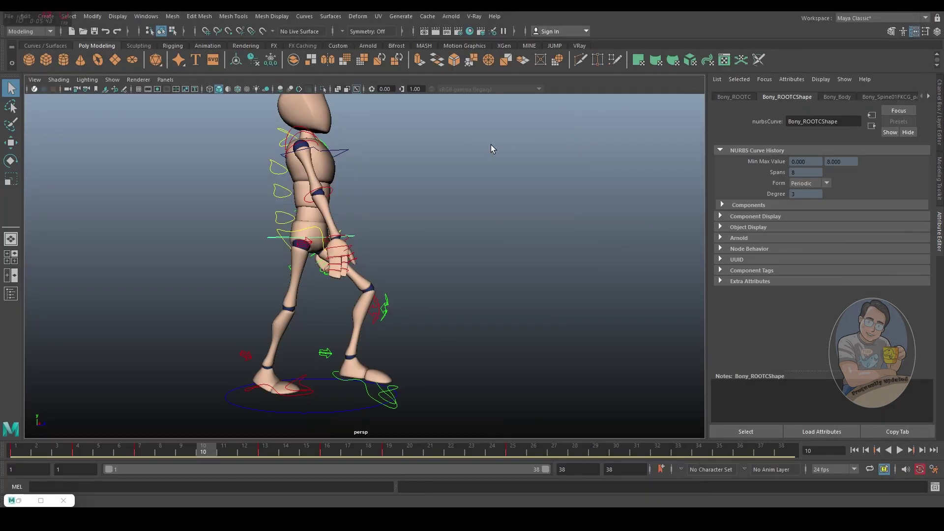
# Compare the pose and root Translate Y curve at frame 4 with the down pose on the Photoshop walk chart.
pyautogui.hotkey('alt', 'v')
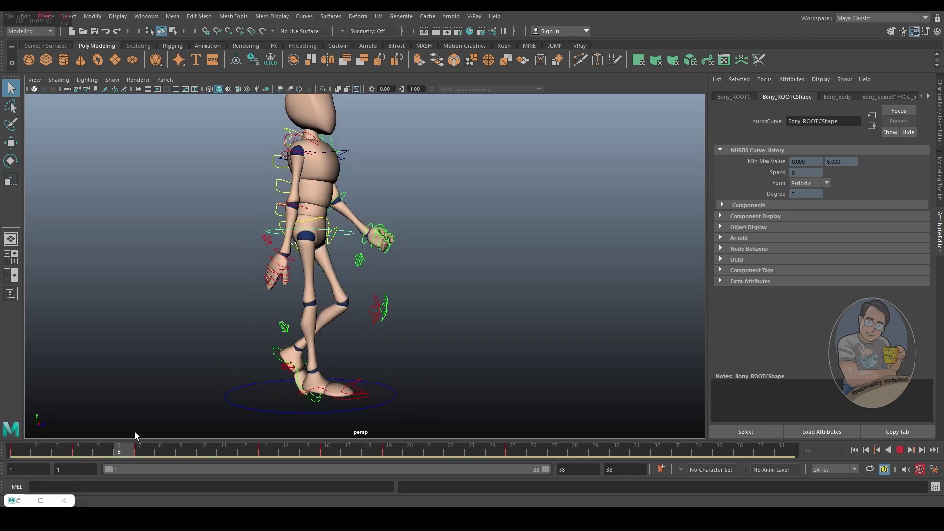
pyautogui.moveTo(205, 429); pyautogui.dragTo(76, 445)
pyautogui.keyDown('alt'); pyautogui.moveTo(401, 192); pyautogui.dragTo(413, 209); pyautogui.keyUp('alt')
pyautogui.click(11, 502)
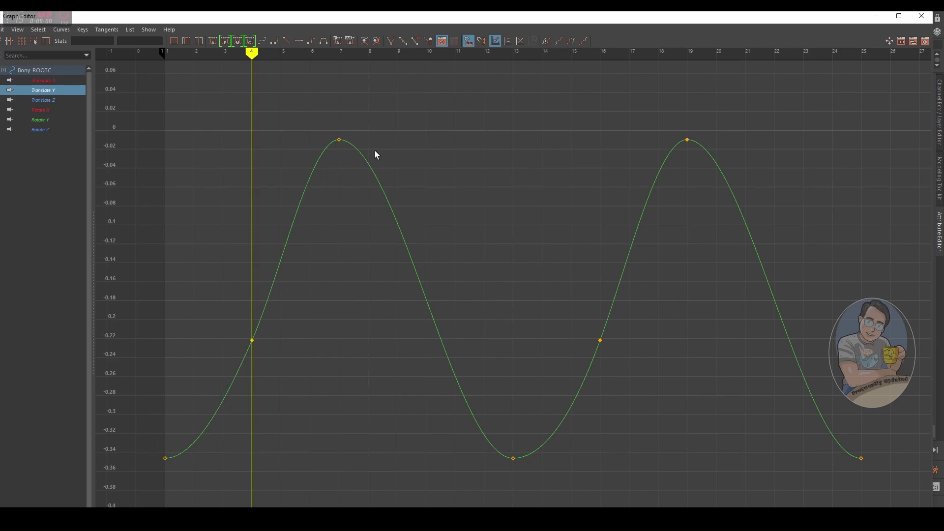
pyautogui.click(877, 14)
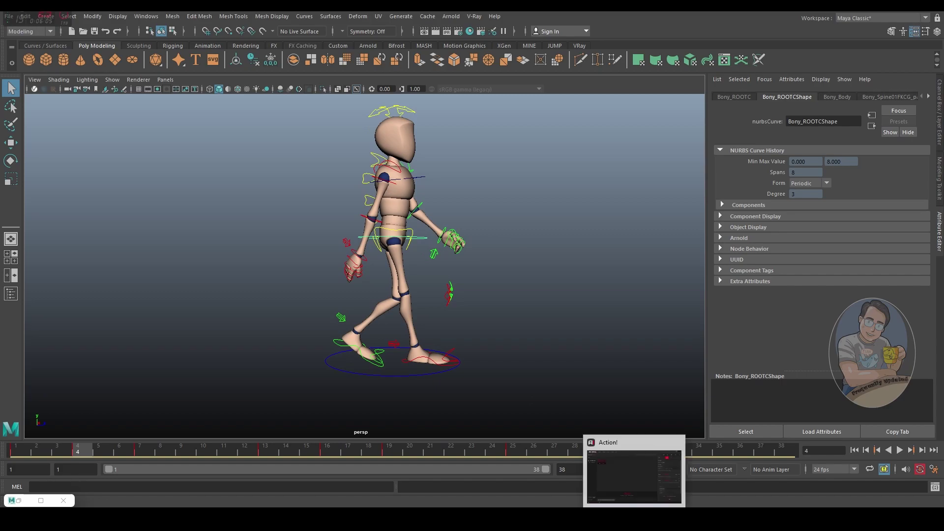
pyautogui.click(548, 472)
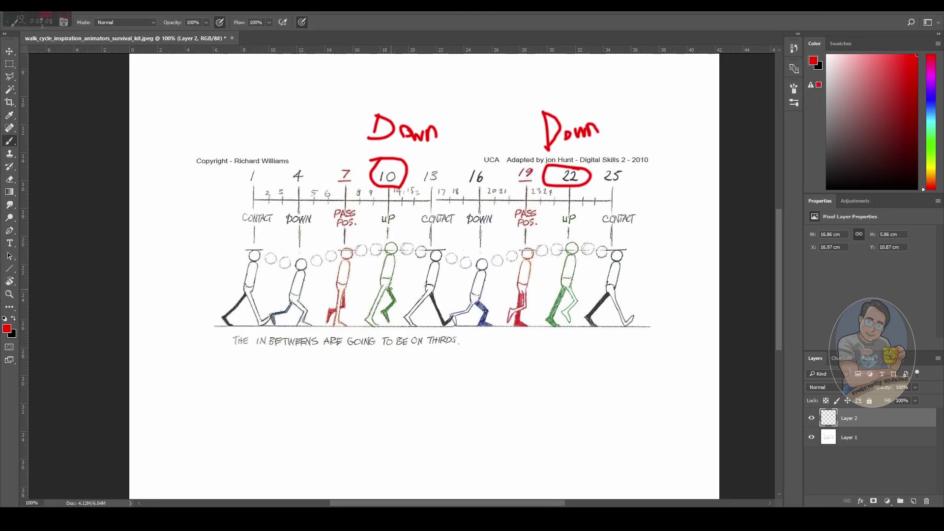
pyautogui.click(900, 11)
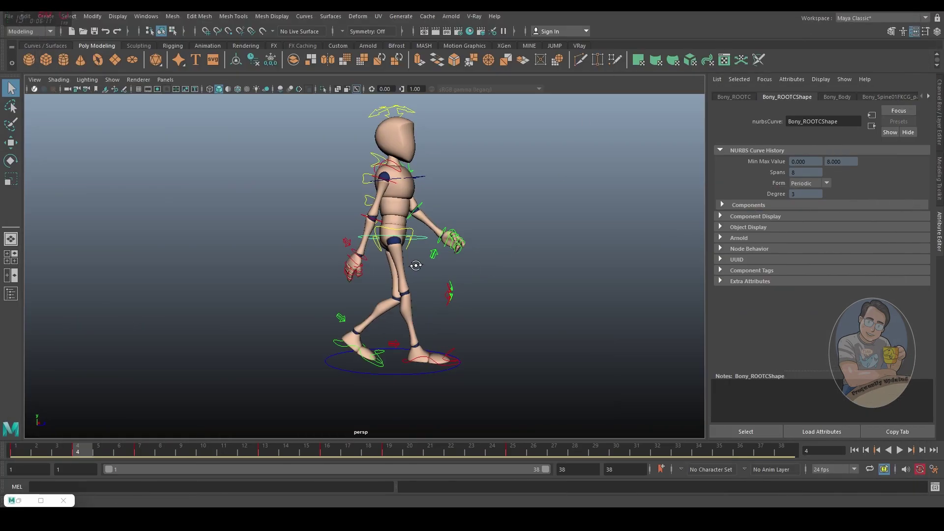
# Lower the root control at frame 4 to a Translate Y of about -0.76, bending both knees into a down pose.
pyautogui.press('w')
pyautogui.moveTo(52, 448); pyautogui.dragTo(81, 449)
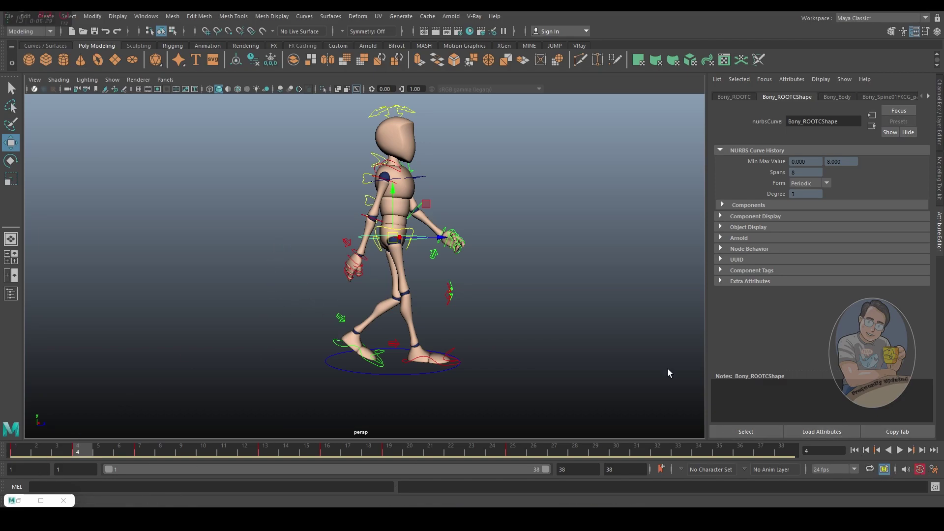
pyautogui.moveTo(393, 200); pyautogui.dragTo(393, 214)
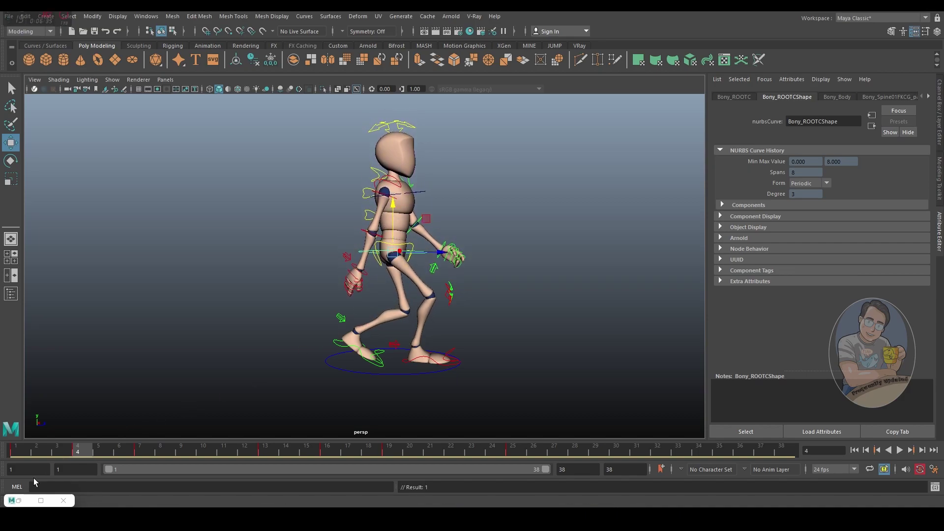
# Examine the root's whole Translate Y curve in the Graph Editor with all its keys framed.
pyautogui.click(18, 501)
pyautogui.keyDown('alt'); pyautogui.moveTo(361, 322); pyautogui.dragTo(407, 377, button='right'); pyautogui.keyUp('alt')
pyautogui.keyDown('alt'); pyautogui.moveTo(406, 377); pyautogui.dragTo(419, 303, button='middle'); pyautogui.keyUp('alt')
pyautogui.moveTo(310, 126); pyautogui.dragTo(706, 431)
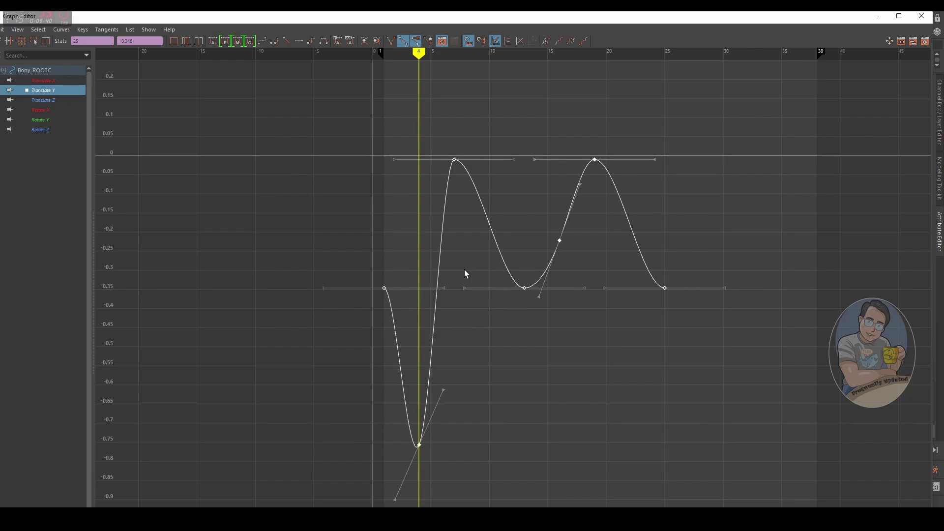
pyautogui.press('f')
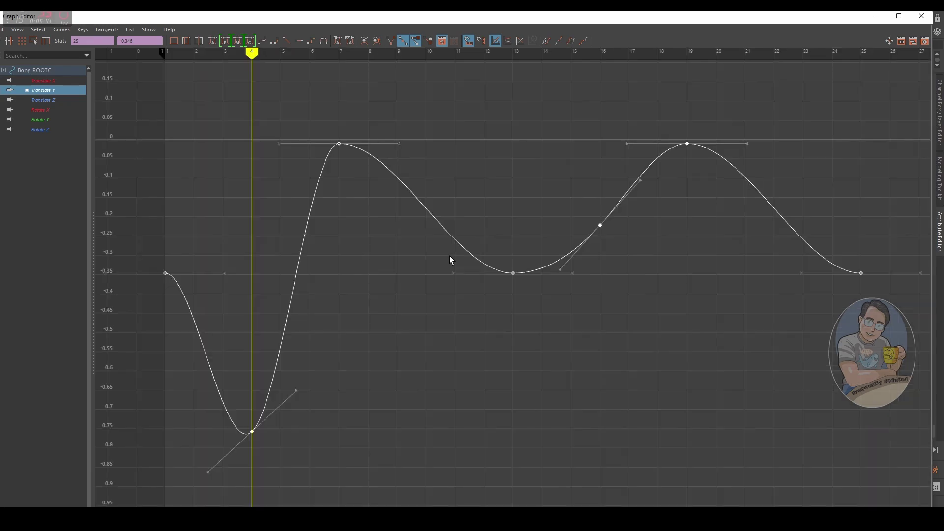
pyautogui.click(879, 18)
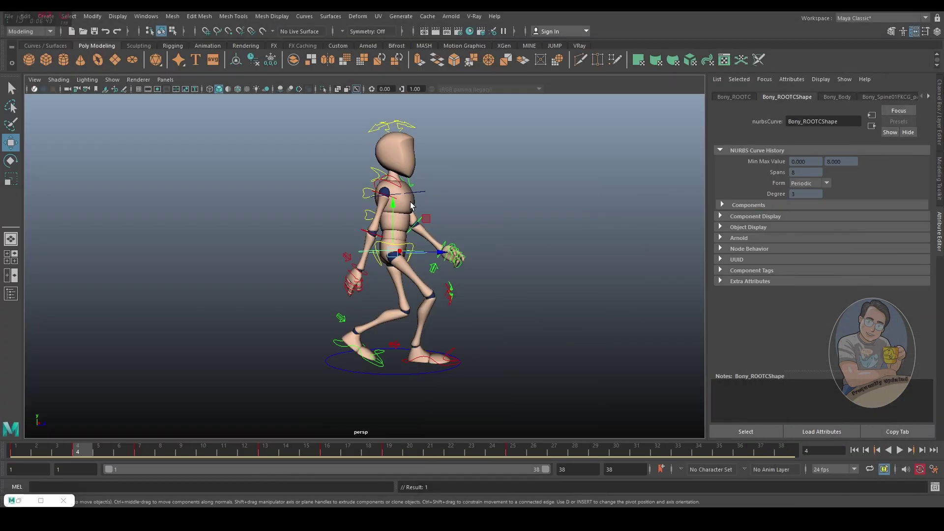
# Copy the root control's key from frame 4 and paste it at frame 10.
pyautogui.keyDown('shift'); pyautogui.click(87, 451); pyautogui.keyUp('shift')
pyautogui.rightClick(87, 451)
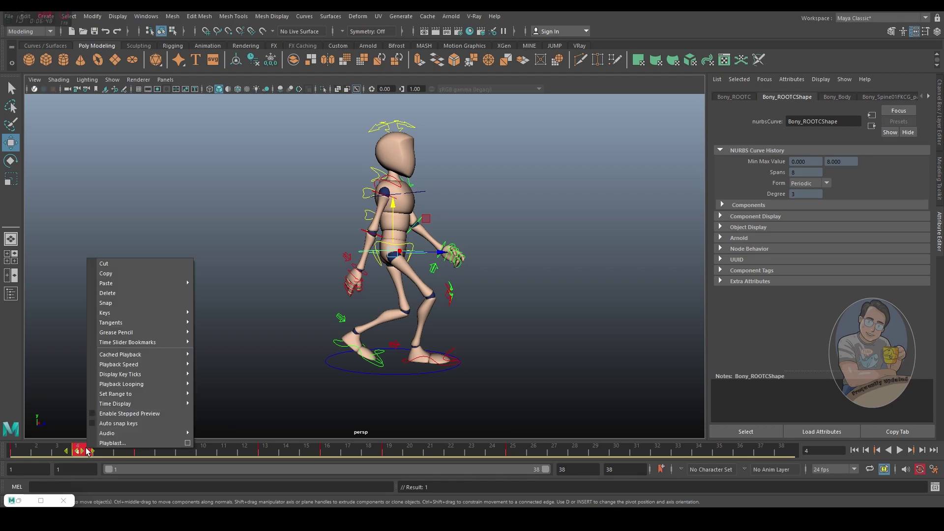
pyautogui.click(123, 273)
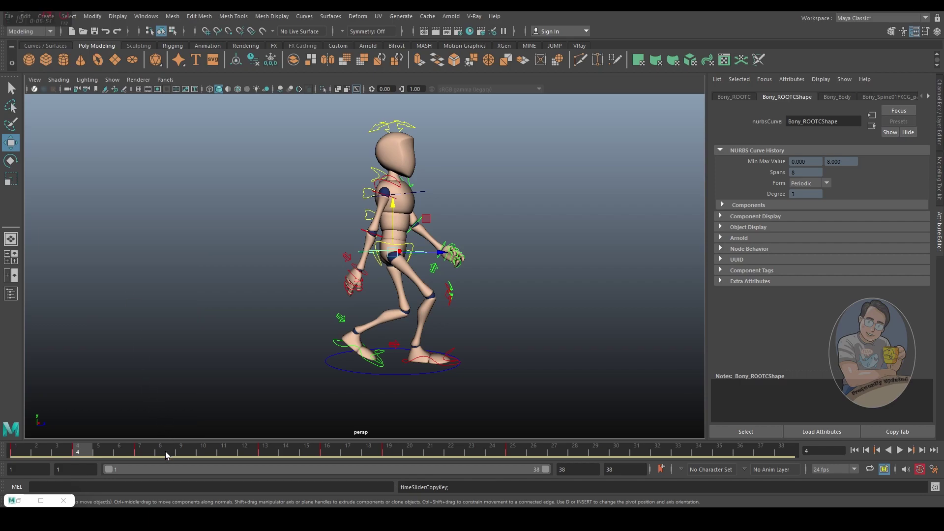
pyautogui.hotkey('alt', 'v')
pyautogui.hotkey('alt', 'v')
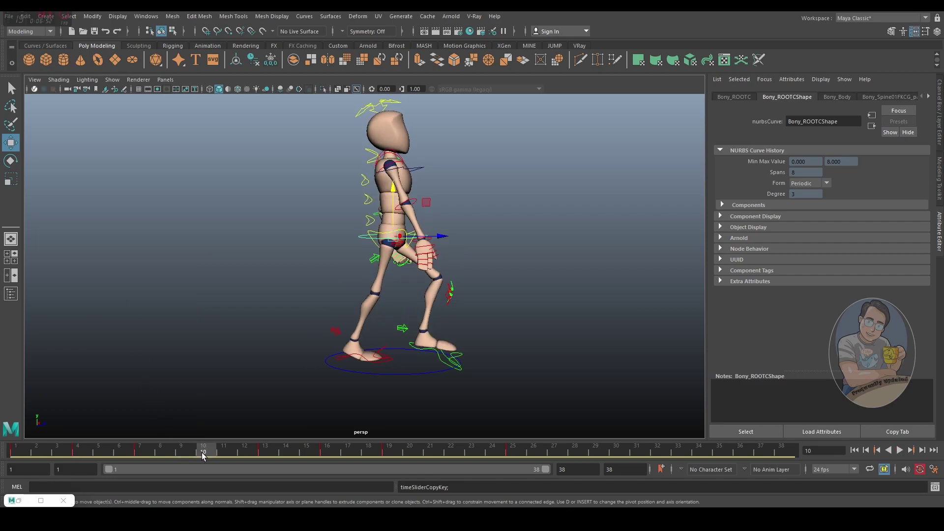
pyautogui.rightClick(203, 456)
pyautogui.moveTo(241, 288)
pyautogui.click(341, 289)
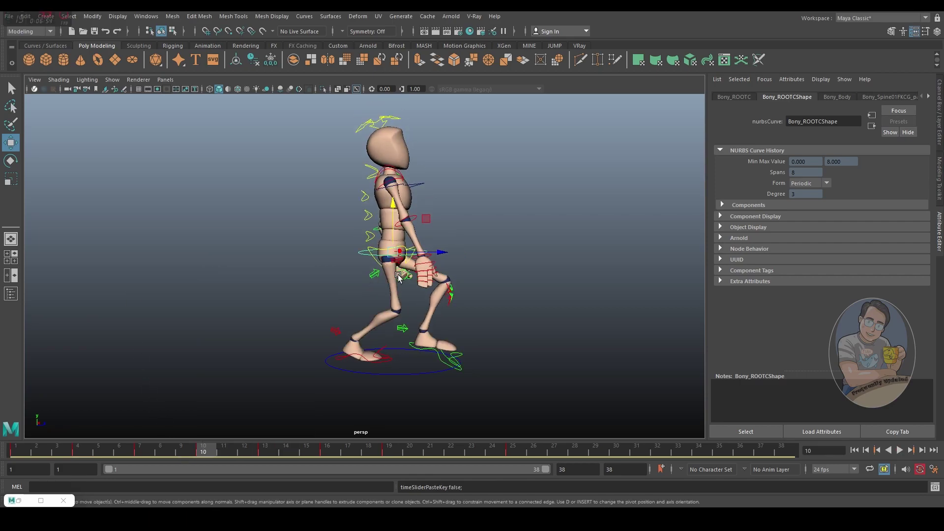
# Play the walk from frame 1, and paste the copied root down key at frame 16.
pyautogui.click(18, 450)
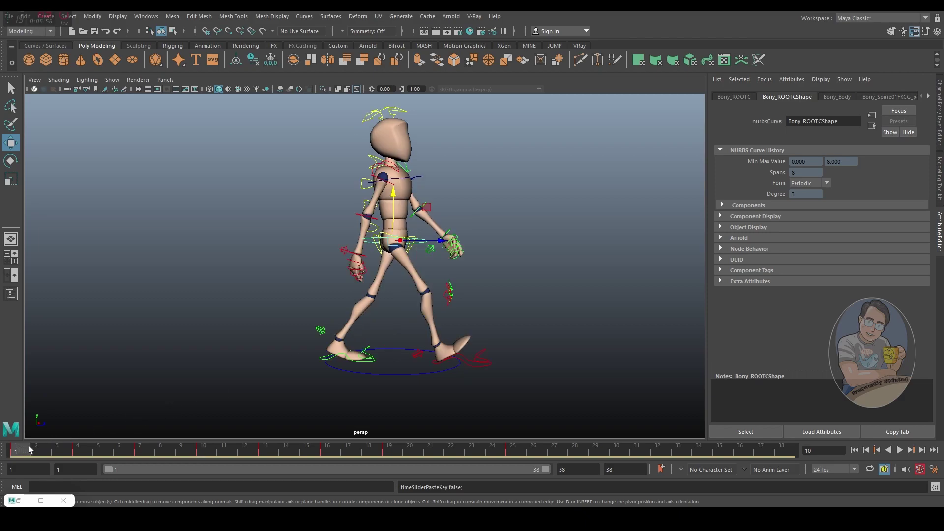
pyautogui.hotkey('alt', 'v')
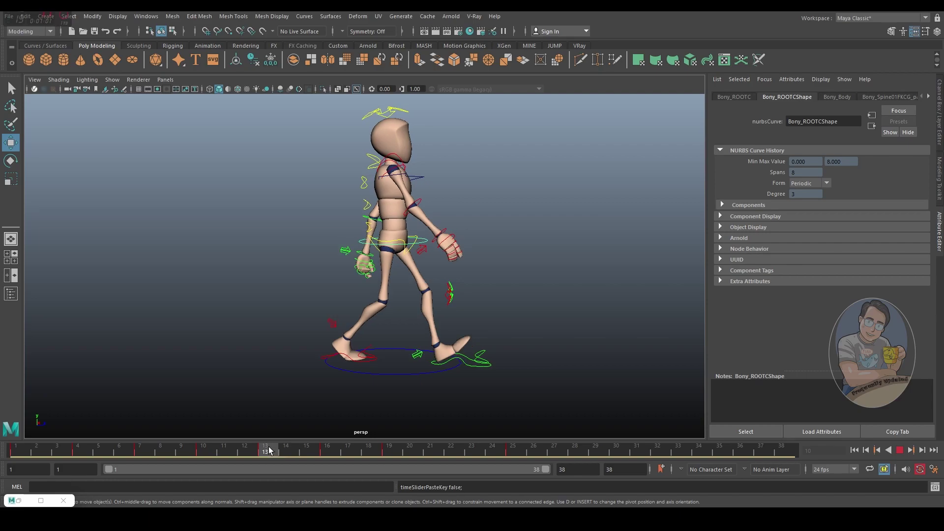
pyautogui.click(328, 450)
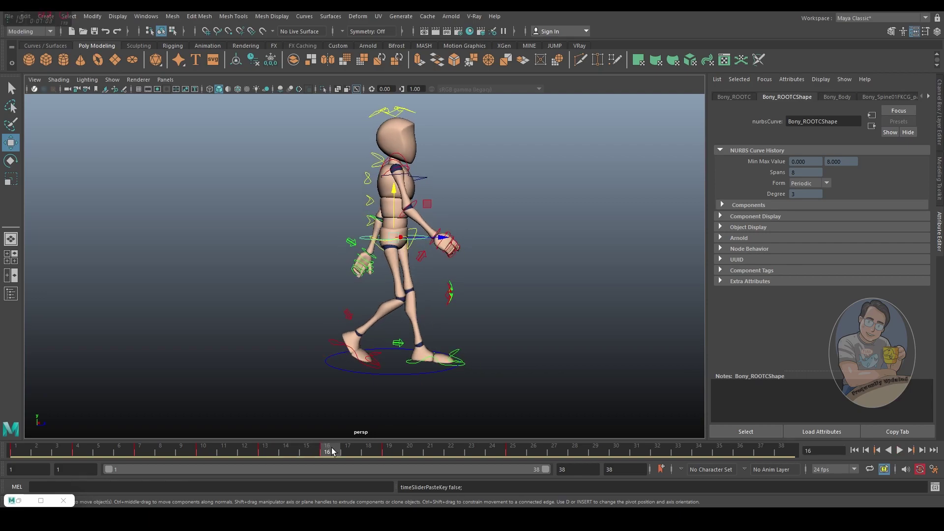
pyautogui.rightClick(332, 452)
pyautogui.moveTo(389, 281)
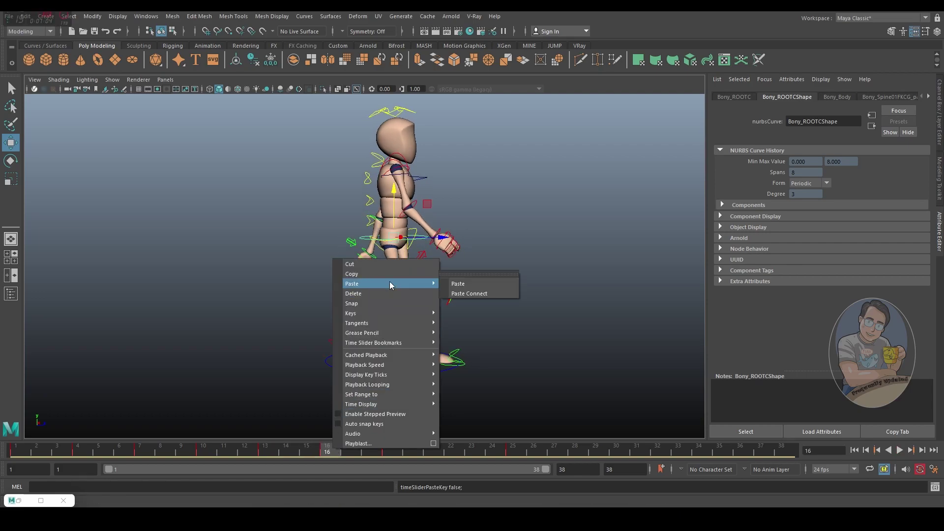
pyautogui.click(495, 278)
pyautogui.hotkey('alt', 'v')
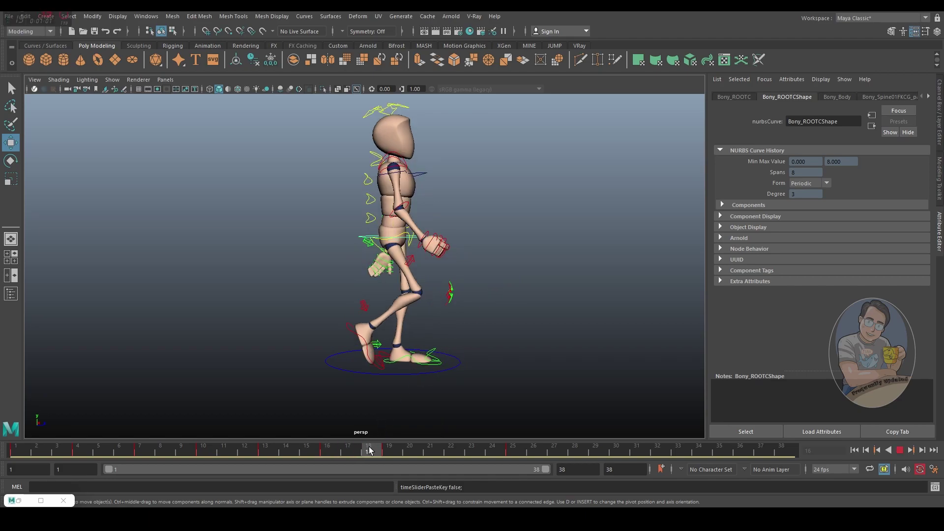
# Check frame 22 against the walk chart in Photoshop, and paste the copied root down key there in Maya.
pyautogui.moveTo(391, 452); pyautogui.dragTo(452, 454)
pyautogui.moveTo(590, 514)
pyautogui.click(549, 516)
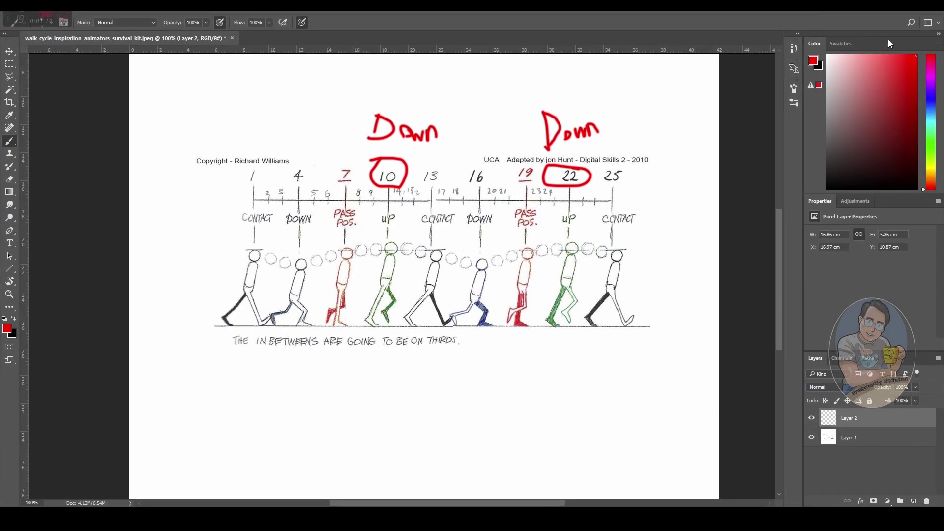
pyautogui.hotkey('alt', 'Tab')
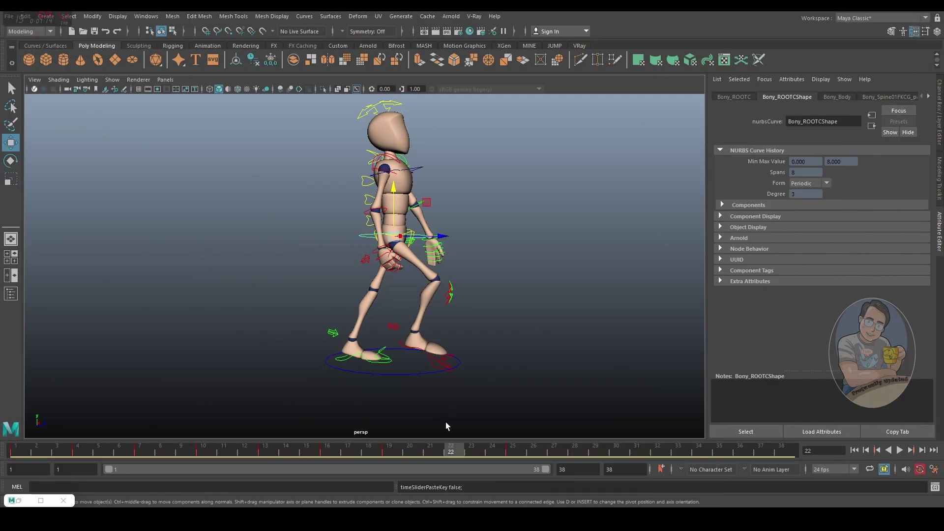
pyautogui.rightClick(451, 453)
pyautogui.moveTo(484, 287)
pyautogui.click(578, 287)
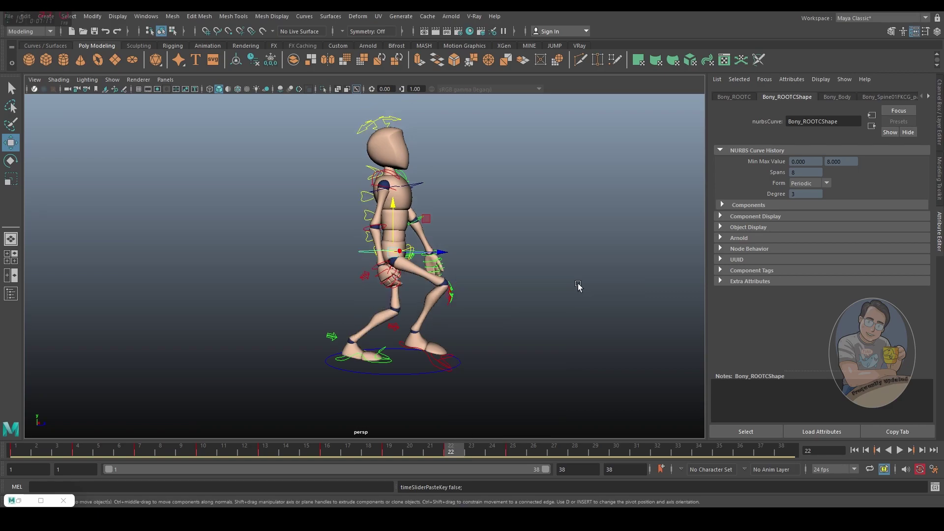
# Set the playback range to end at frame 25 and play back the walk cycle.
pyautogui.click(578, 468)
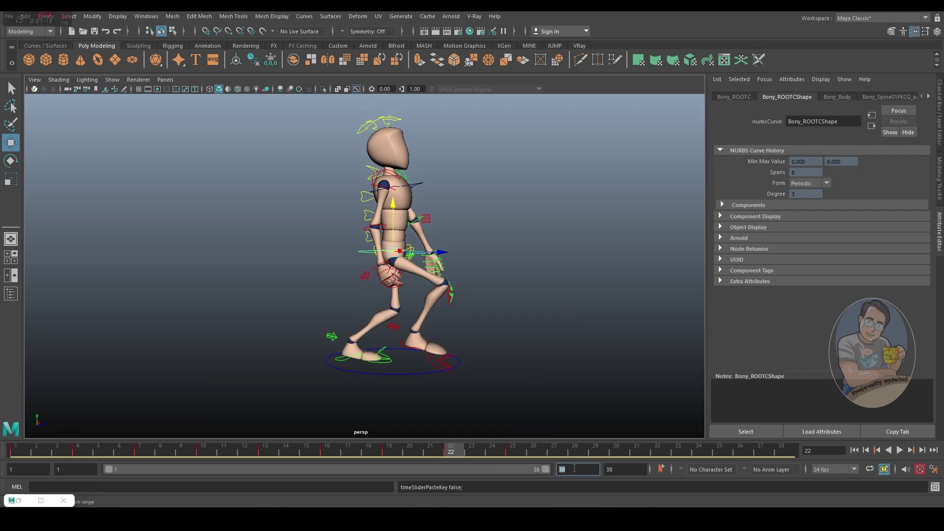
pyautogui.press('Return')
pyautogui.hotkey('alt', 'v')
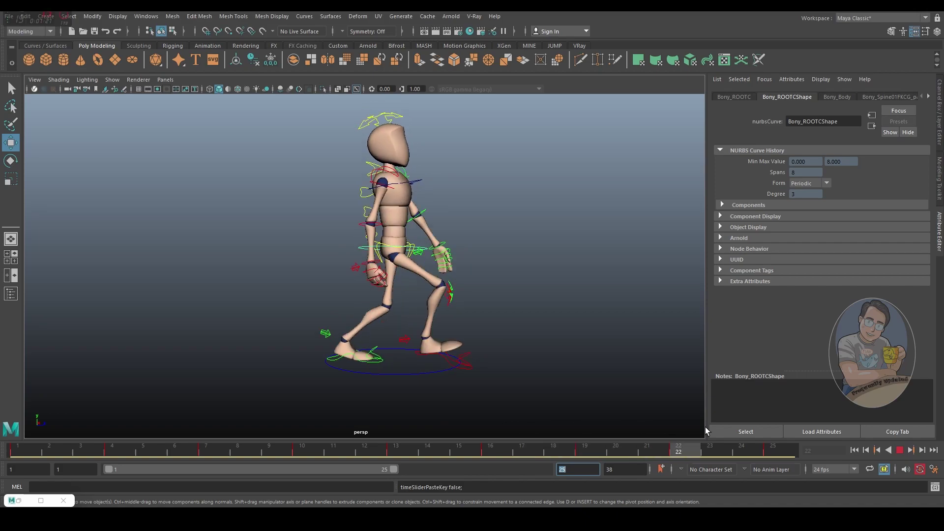
pyautogui.hotkey('alt', 'v')
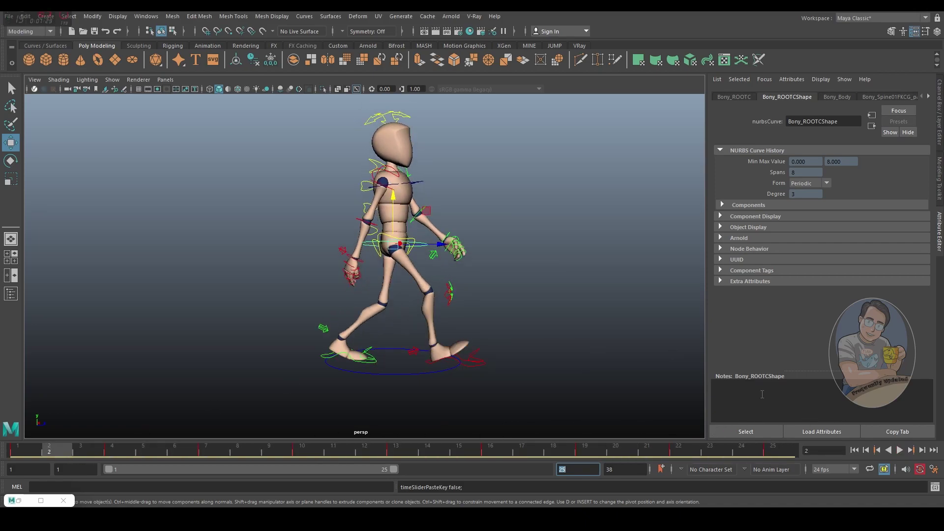
pyautogui.click(899, 451)
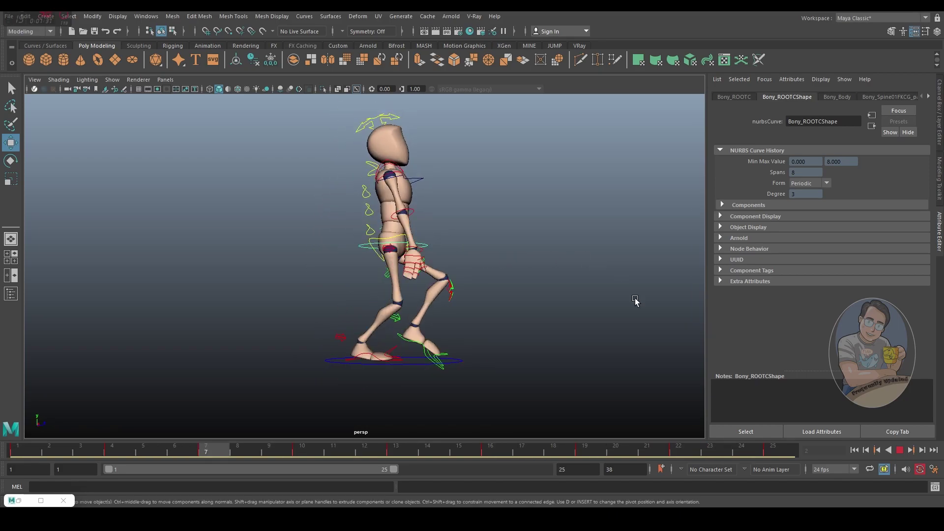
pyautogui.press('Escape')
pyautogui.hotkey('alt', 'v')
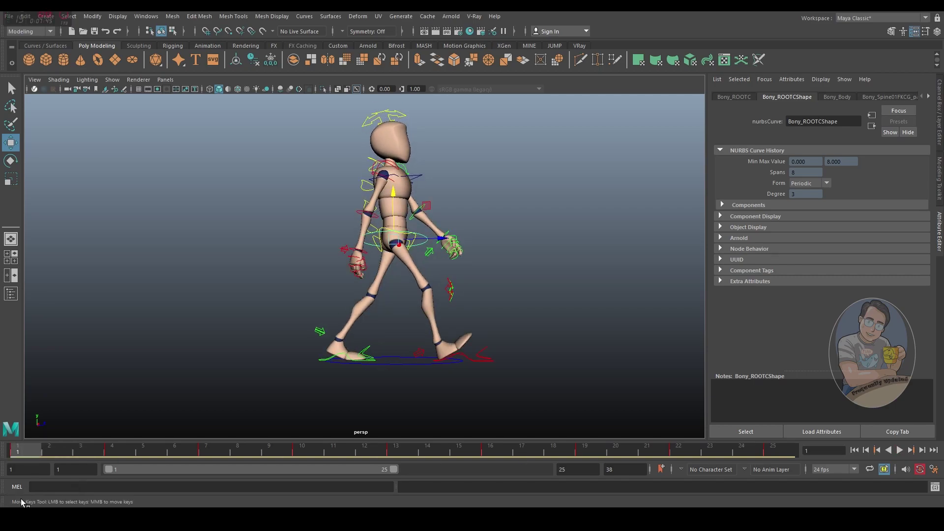
# In the Graph Editor, give the root's Translate Y keys at frames 4, 10, 16 and 22 linear tangents and break them.
pyautogui.click(20, 500)
pyautogui.click(281, 455)
pyautogui.moveTo(280, 454); pyautogui.dragTo(216, 410)
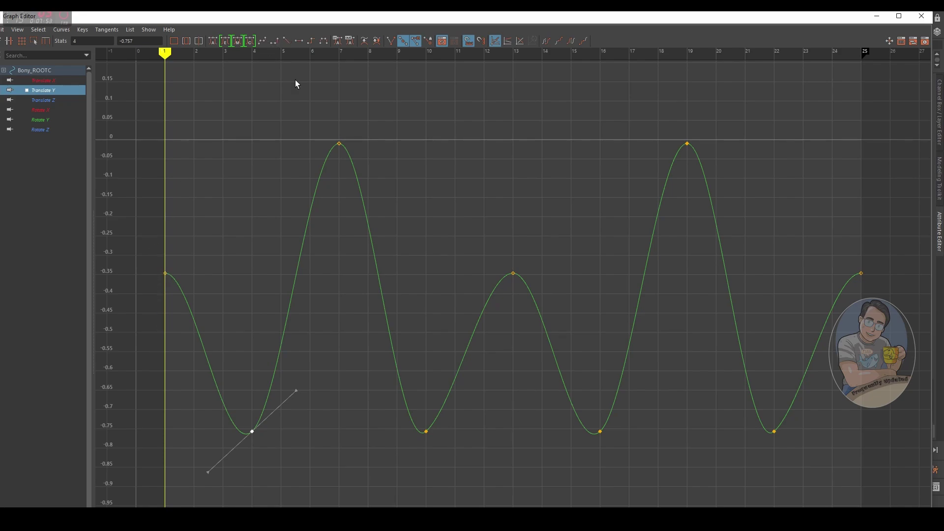
pyautogui.moveTo(204, 471); pyautogui.dragTo(203, 430)
pyautogui.moveTo(826, 454); pyautogui.dragTo(192, 422)
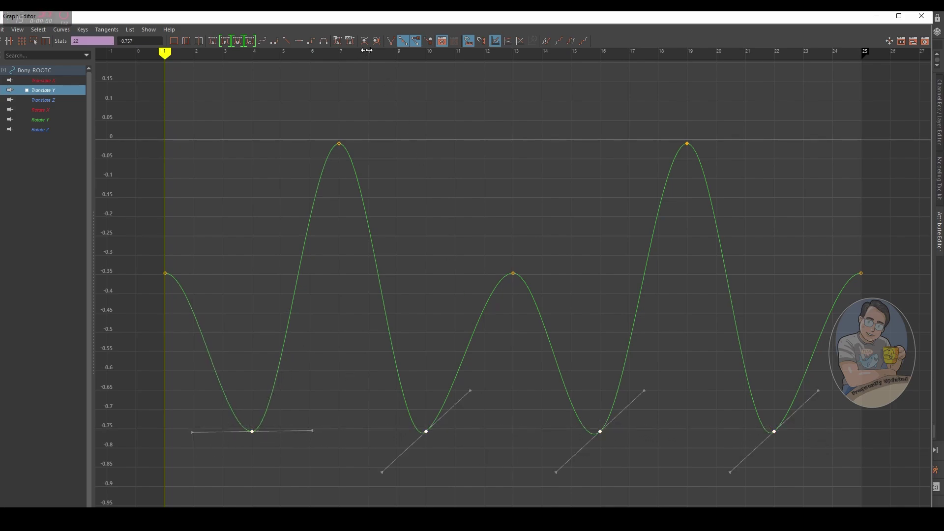
pyautogui.click(287, 41)
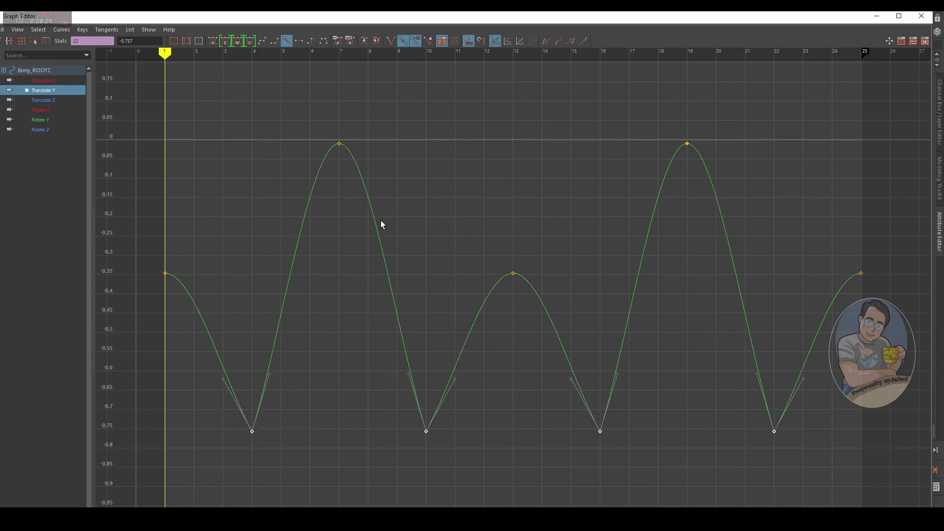
pyautogui.click(391, 41)
# Steepen both broken tangent handles of the root's Translate Y key at frame 4 by pulling them inward.
pyautogui.moveTo(212, 370); pyautogui.dragTo(226, 388)
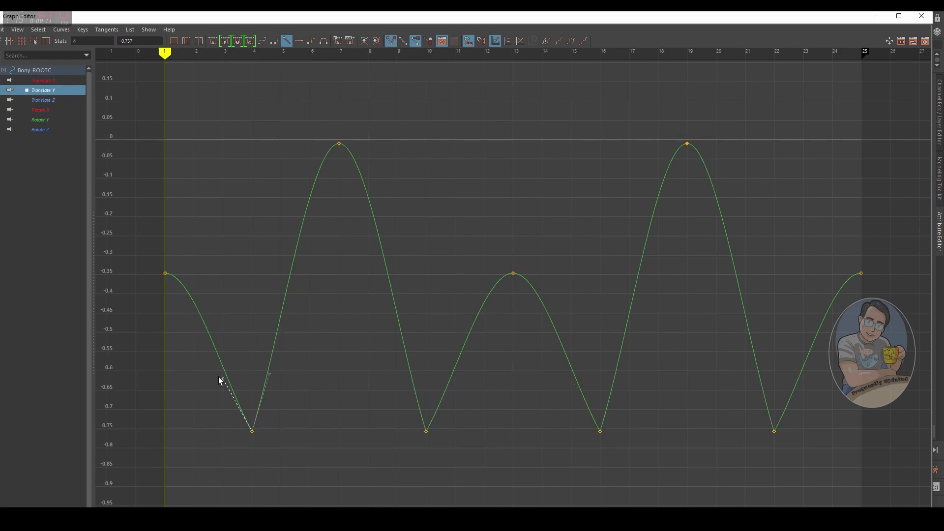
pyautogui.press('a')
pyautogui.scroll(-1, 315, 335)
pyautogui.scroll(2, 351, 329)
pyautogui.moveTo(228, 378); pyautogui.dragTo(231, 376, button='middle')
pyautogui.moveTo(231, 377); pyautogui.dragTo(260, 372)
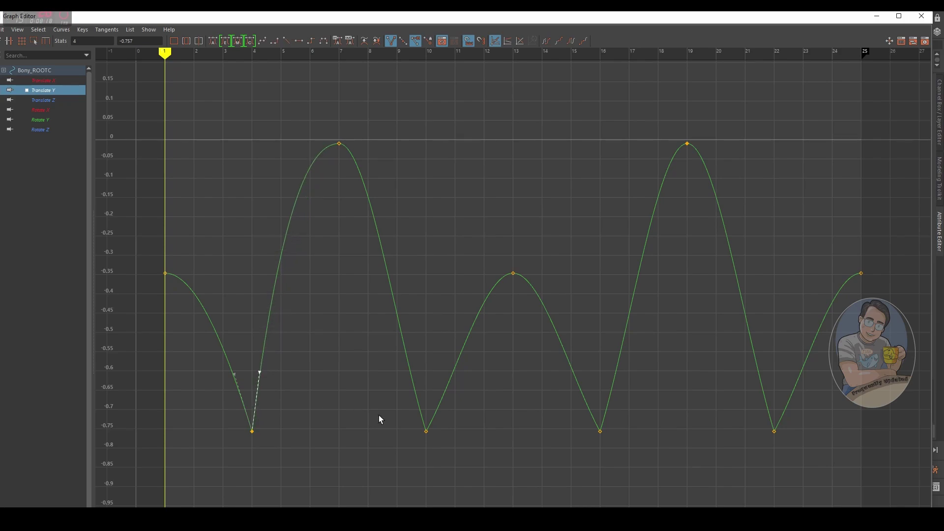
# Steepen the broken tangent handles on both sides of the Translate Y keys at frames 10, 16 and 22.
pyautogui.moveTo(474, 457); pyautogui.dragTo(474, 457)
pyautogui.moveTo(408, 374); pyautogui.dragTo(439, 374)
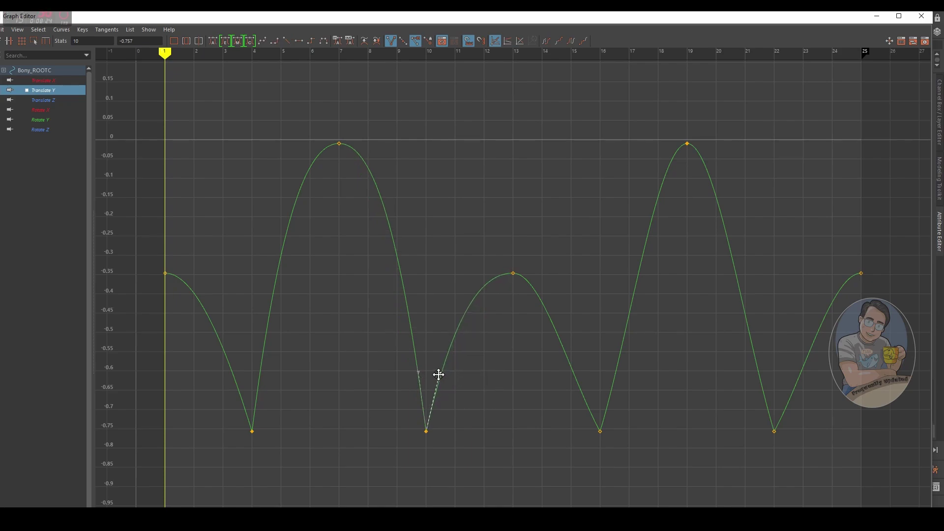
pyautogui.moveTo(613, 442); pyautogui.dragTo(613, 442)
pyautogui.moveTo(581, 394)
pyautogui.mouseDown()
pyautogui.moveTo(571, 382)
pyautogui.moveTo(585, 377)
pyautogui.mouseUp()
pyautogui.click(618, 374)
pyautogui.moveTo(618, 372); pyautogui.dragTo(610, 369)
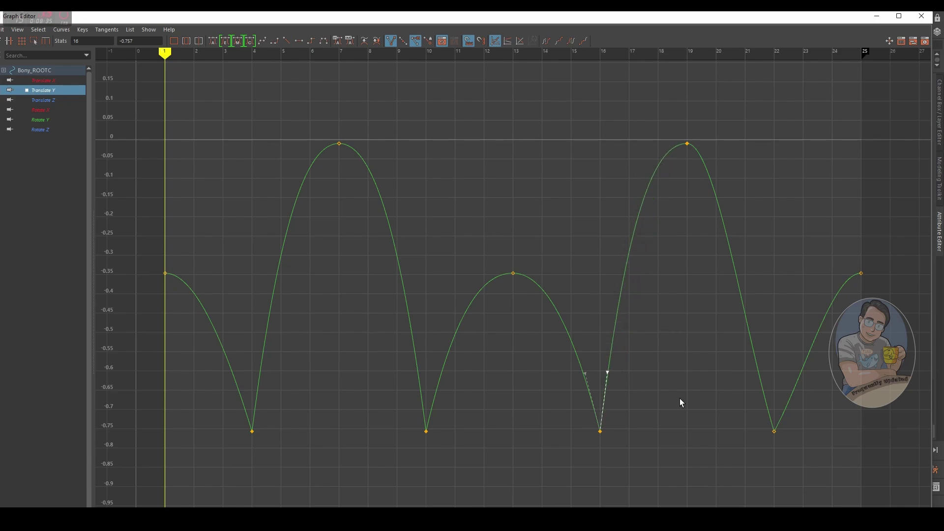
pyautogui.moveTo(792, 449); pyautogui.dragTo(793, 450)
pyautogui.moveTo(756, 375); pyautogui.dragTo(795, 377, button='middle')
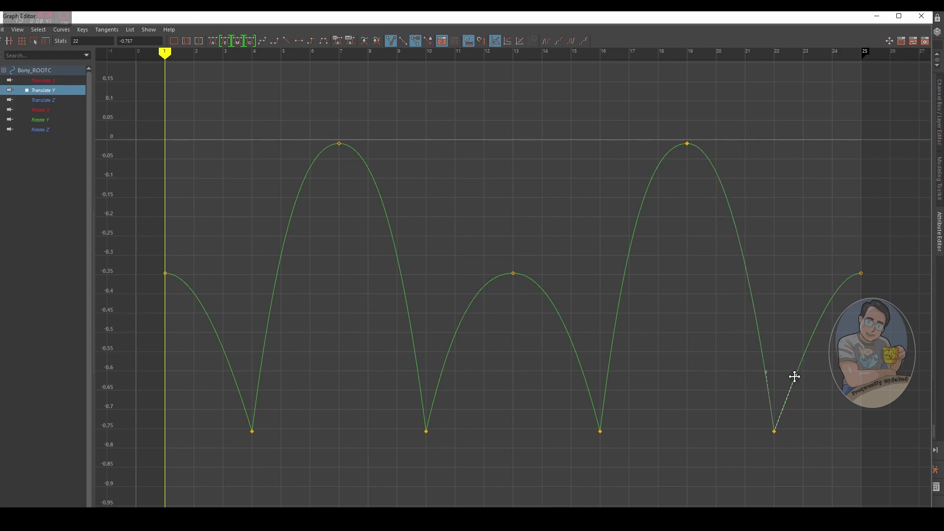
# Minimize the Graph Editor and play the walk to review the sharper down poses.
pyautogui.click(876, 18)
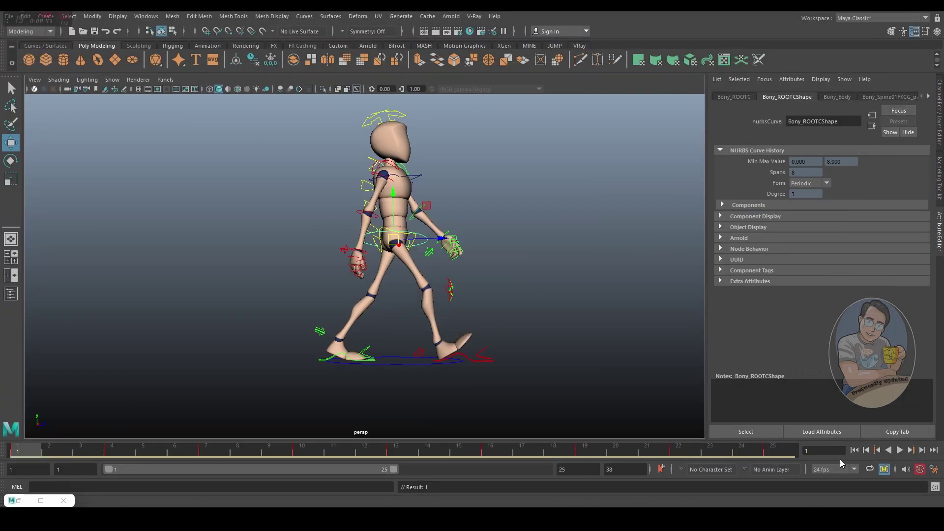
pyautogui.click(899, 450)
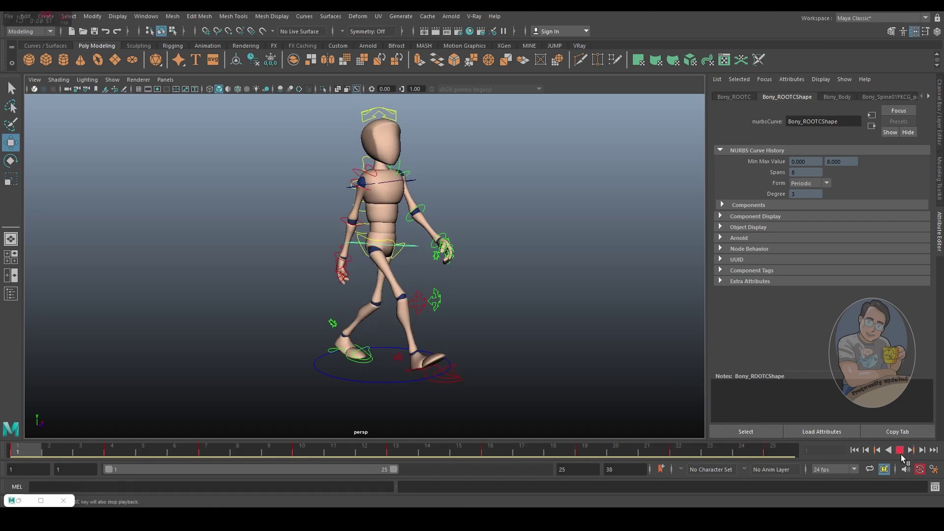
pyautogui.press('Escape')
# Select all rig controls, extend the playback range to frame 38, and stretch the keys from frames 1–25 to end at frame 33.
pyautogui.keyDown('alt'); pyautogui.moveTo(502, 280); pyautogui.dragTo(255, 121); pyautogui.keyUp('alt')
pyautogui.keyDown('alt'); pyautogui.moveTo(265, 201); pyautogui.dragTo(330, 207); pyautogui.keyUp('alt')
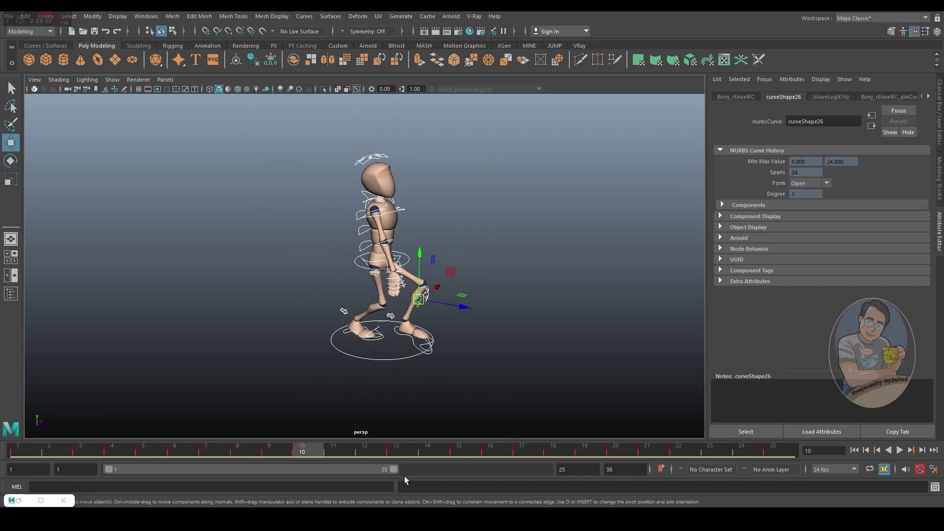
pyautogui.moveTo(399, 469); pyautogui.dragTo(570, 475)
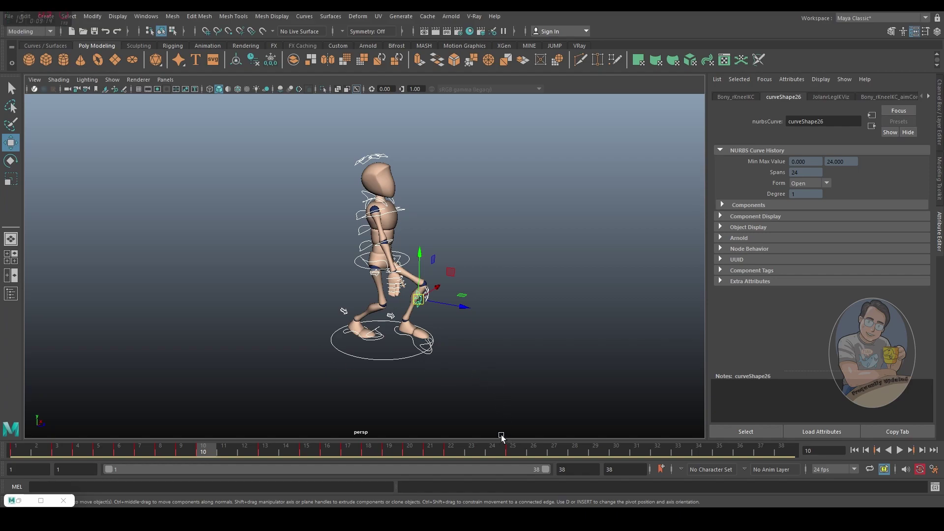
pyautogui.keyDown('shift'); pyautogui.moveTo(502, 452); pyautogui.dragTo(7, 443); pyautogui.keyUp('shift')
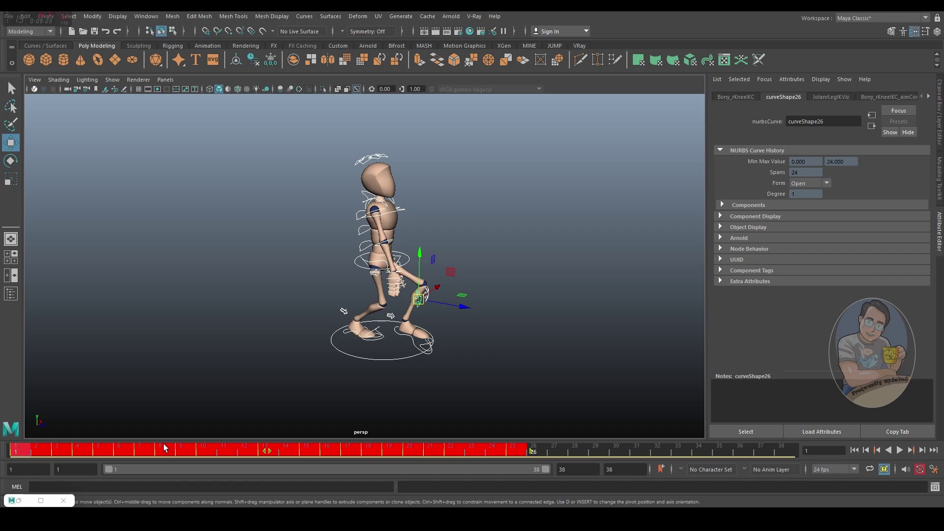
pyautogui.click(553, 449)
pyautogui.keyDown('shift'); pyautogui.moveTo(514, 451); pyautogui.dragTo(35, 443); pyautogui.keyUp('shift')
# Snap the stretched keys to whole frames and set the playback range to end at frame 33.
pyautogui.rightClick(664, 453)
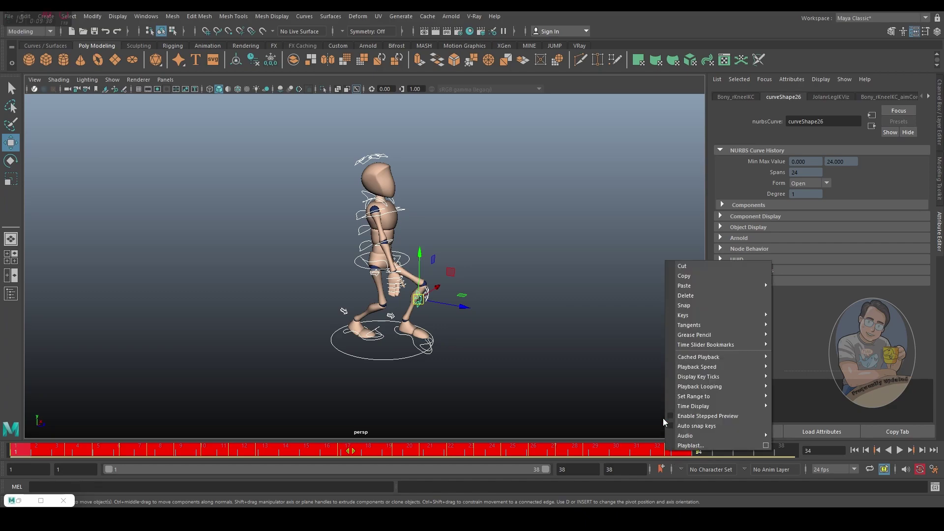
pyautogui.click(688, 304)
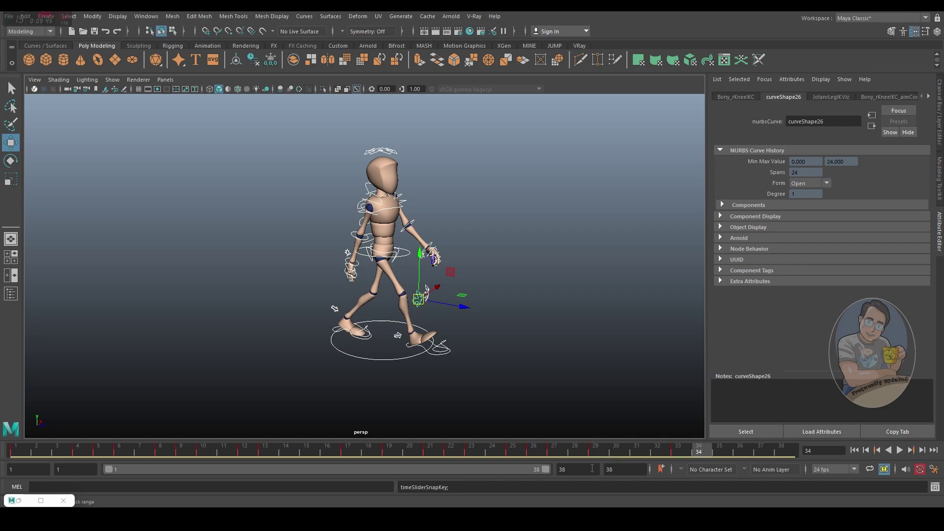
pyautogui.write('3')
pyautogui.press('Return')
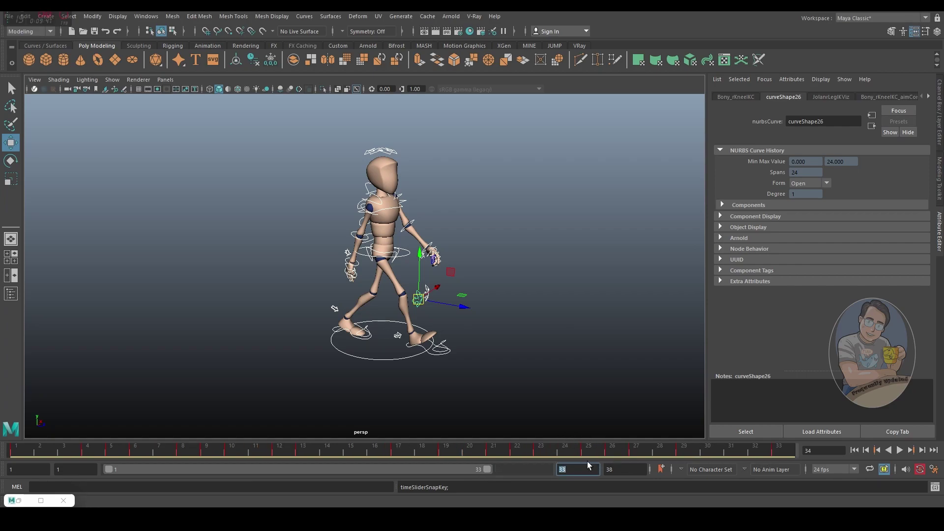
# Play the slowed walk from frame 1 and hide the NURBS curves in the viewport.
pyautogui.click(21, 452)
pyautogui.click(901, 450)
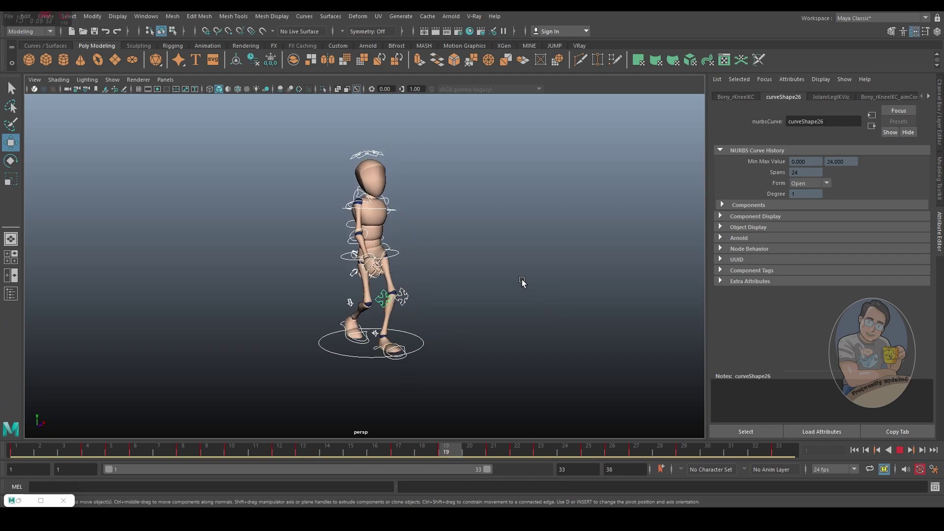
pyautogui.click(539, 206)
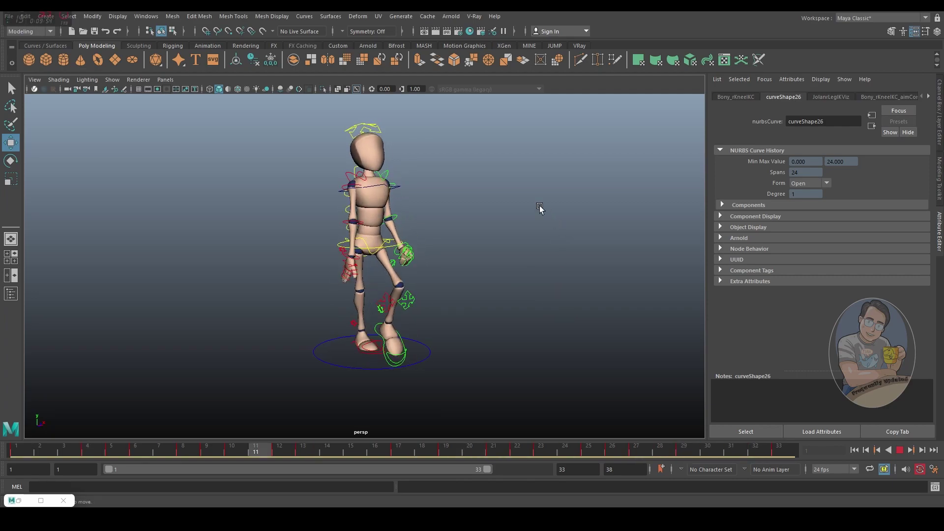
pyautogui.click(58, 80)
pyautogui.click(69, 80)
pyautogui.click(112, 80)
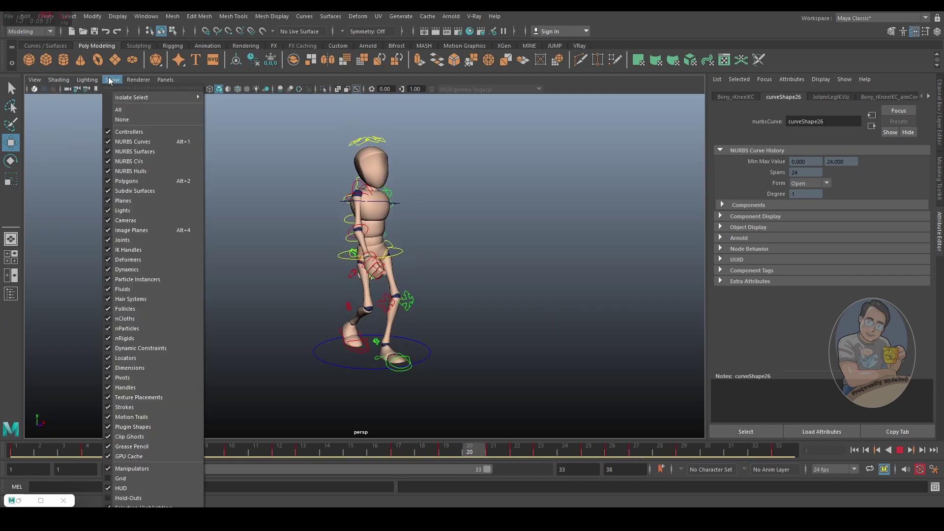
pyautogui.click(131, 143)
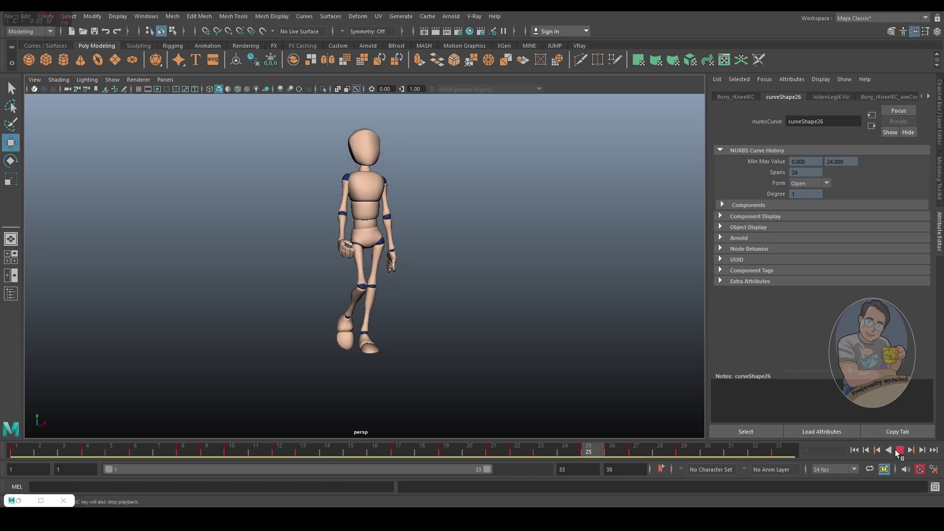
# Stop the playback and show the NURBS curves in the viewport again.
pyautogui.press('Escape')
pyautogui.click(413, 211)
pyautogui.click(138, 89)
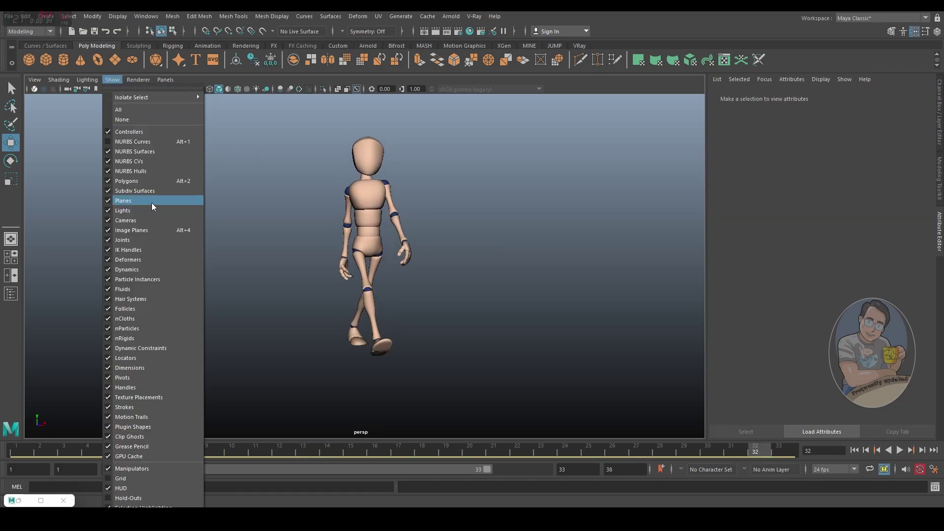
pyautogui.click(147, 146)
pyautogui.keyDown('alt'); pyautogui.moveTo(442, 227); pyautogui.dragTo(472, 229); pyautogui.keyUp('alt')
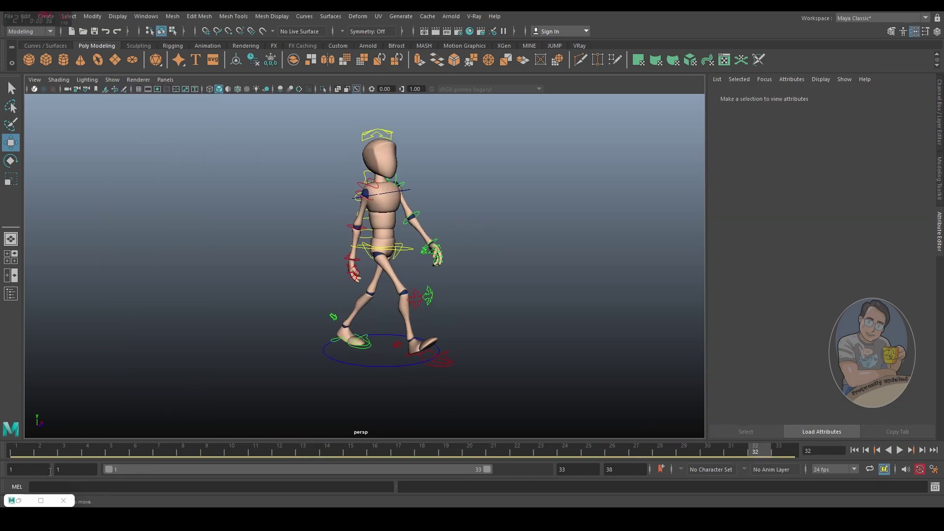
# Restore the Graph Editor, select the root control, and frame all of its animation curves.
pyautogui.click(26, 500)
pyautogui.moveTo(388, 10); pyautogui.dragTo(442, 327)
pyautogui.click(409, 255)
pyautogui.scroll(5, 524, 260)
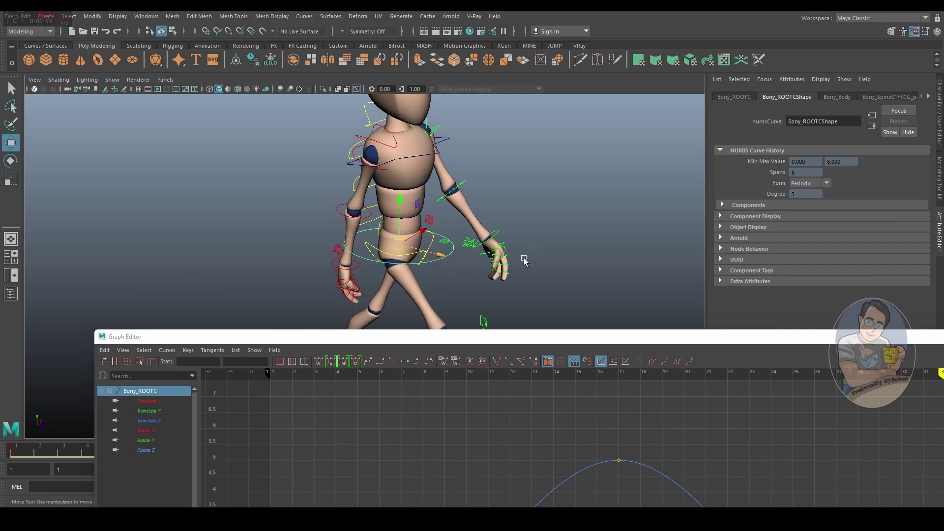
pyautogui.keyDown('alt'); pyautogui.moveTo(524, 260); pyautogui.dragTo(536, 242, button='middle'); pyautogui.keyUp('alt')
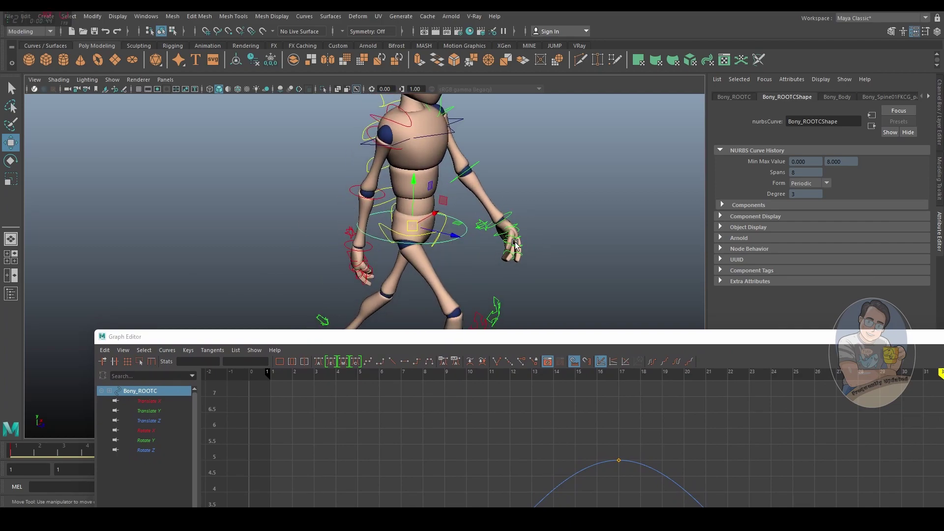
pyautogui.scroll(-5, 515, 242)
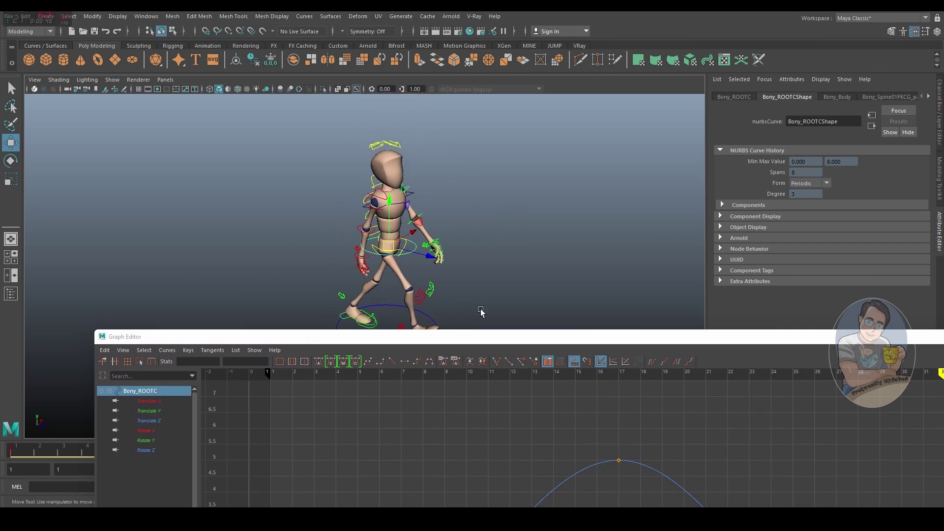
pyautogui.moveTo(480, 340); pyautogui.dragTo(514, 111)
pyautogui.press('a')
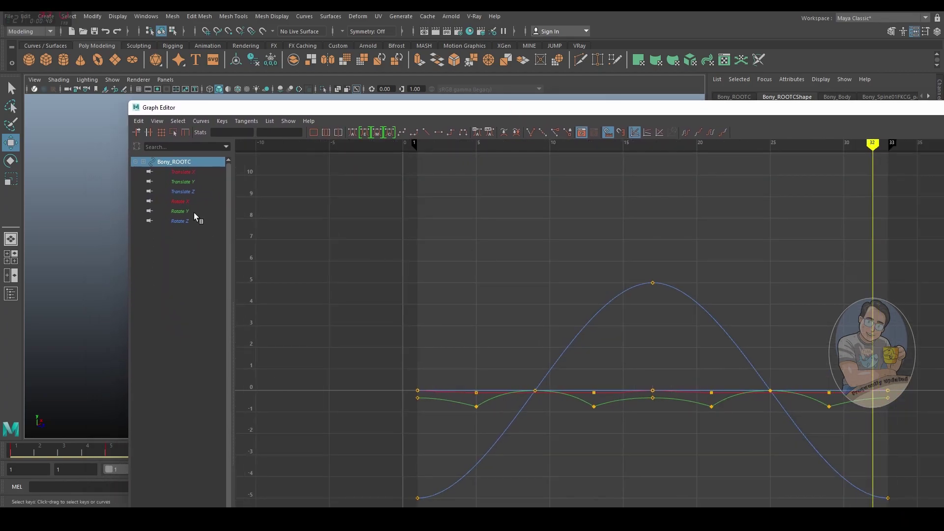
# Isolate the root's Translate Y curve and frame it in the Graph Editor.
pyautogui.click(183, 179)
pyautogui.keyDown('alt'); pyautogui.moveTo(518, 358); pyautogui.dragTo(509, 252, button='middle'); pyautogui.keyUp('alt')
pyautogui.keyDown('alt'); pyautogui.moveTo(701, 225); pyautogui.dragTo(658, 249, button='middle'); pyautogui.keyUp('alt')
pyautogui.keyDown('alt'); pyautogui.moveTo(659, 249); pyautogui.dragTo(613, 236, button='right'); pyautogui.keyUp('alt')
pyautogui.moveTo(782, 465); pyautogui.dragTo(782, 465)
pyautogui.press('f')
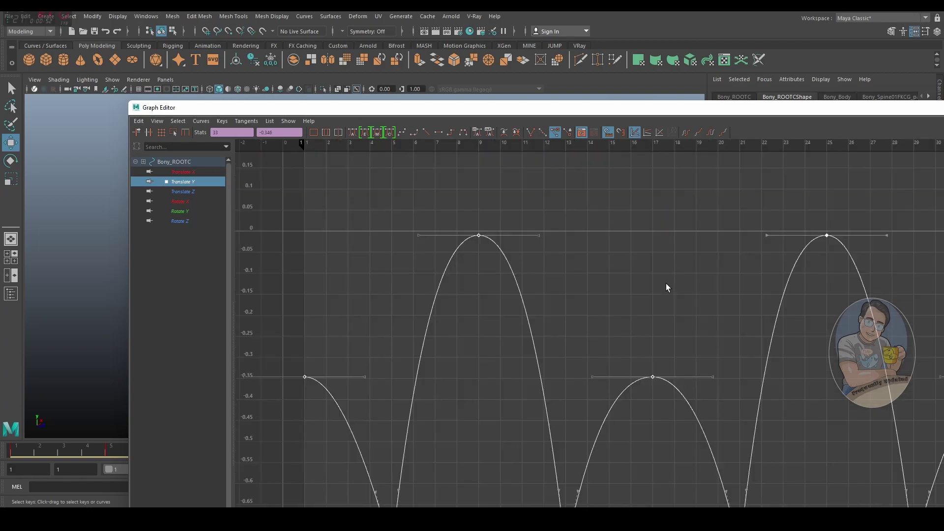
pyautogui.keyDown('alt'); pyautogui.moveTo(623, 311); pyautogui.dragTo(618, 271, button='middle'); pyautogui.keyUp('alt')
pyautogui.keyDown('alt'); pyautogui.moveTo(613, 280); pyautogui.dragTo(589, 295, button='right'); pyautogui.keyUp('alt')
# Flatten the outgoing tangents of the Translate Y low keys at frames 5, 13, 21, and 29.
pyautogui.moveTo(403, 386); pyautogui.dragTo(428, 407)
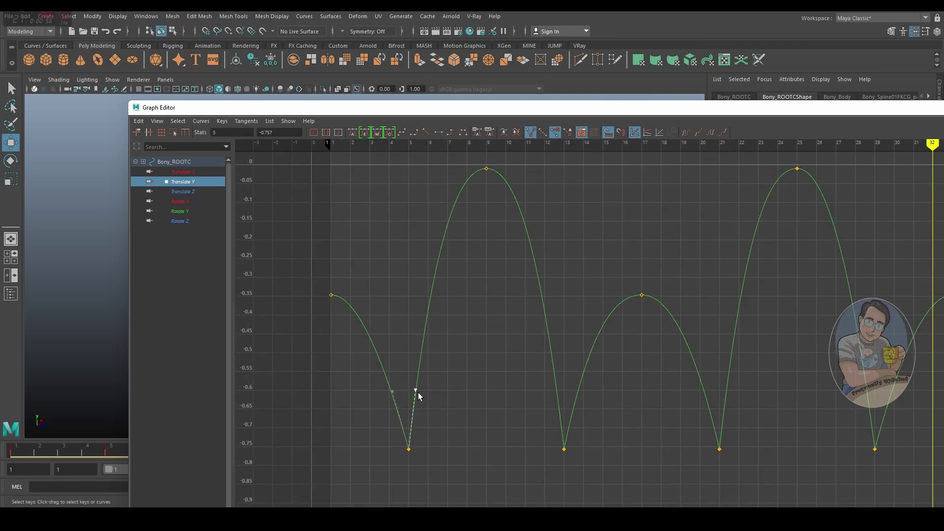
pyautogui.moveTo(415, 392); pyautogui.dragTo(435, 434, button='middle')
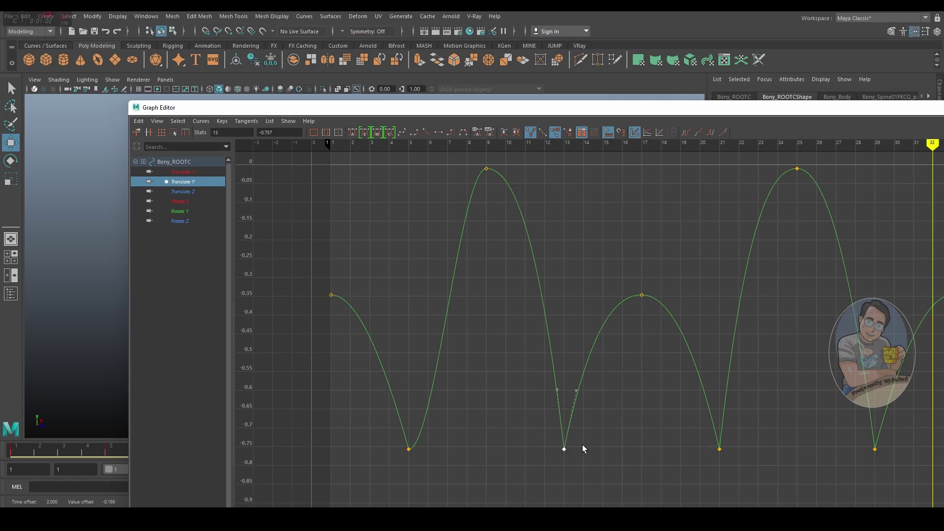
pyautogui.moveTo(579, 392); pyautogui.dragTo(608, 451, button='middle')
pyautogui.moveTo(727, 390); pyautogui.dragTo(782, 449, button='middle')
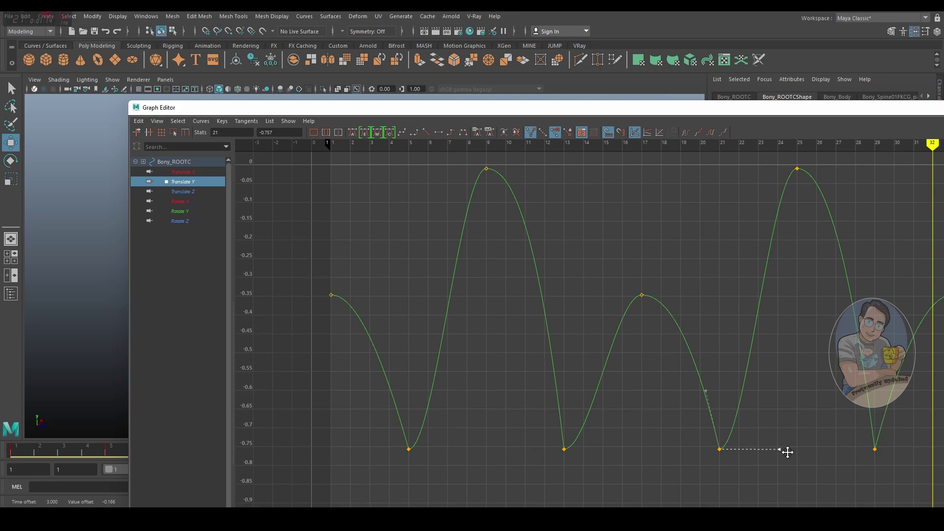
pyautogui.keyDown('alt'); pyautogui.moveTo(802, 390); pyautogui.dragTo(613, 368, button='middle'); pyautogui.keyUp('alt')
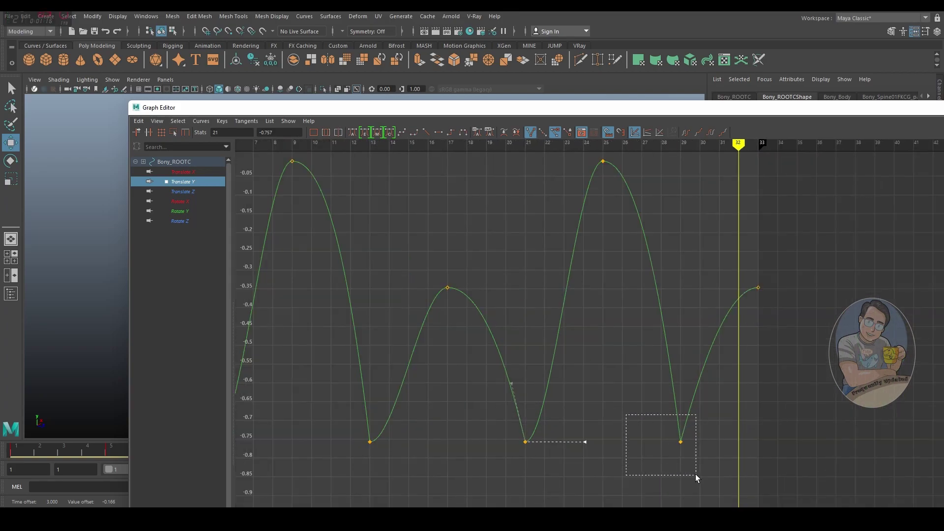
pyautogui.moveTo(698, 388); pyautogui.dragTo(728, 444, button='middle')
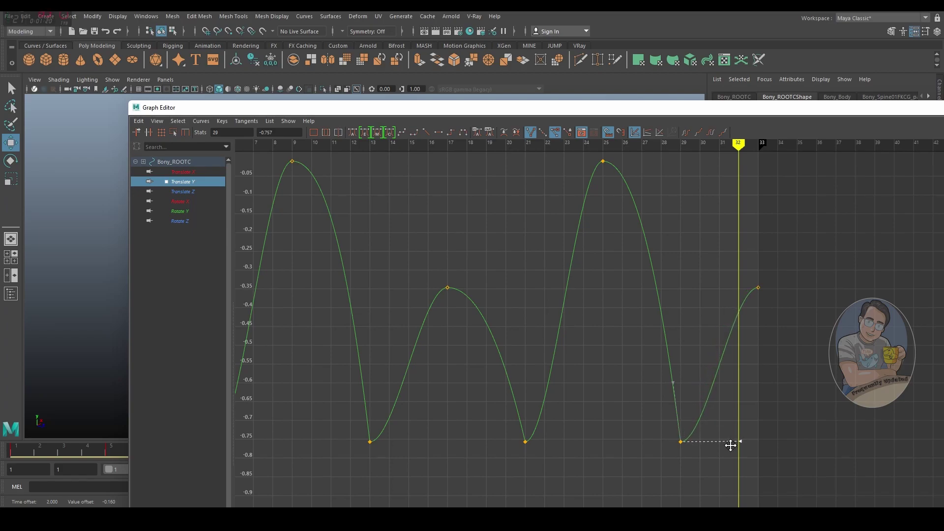
pyautogui.keyDown('alt'); pyautogui.moveTo(432, 265); pyautogui.dragTo(464, 295, button='middle'); pyautogui.keyUp('alt')
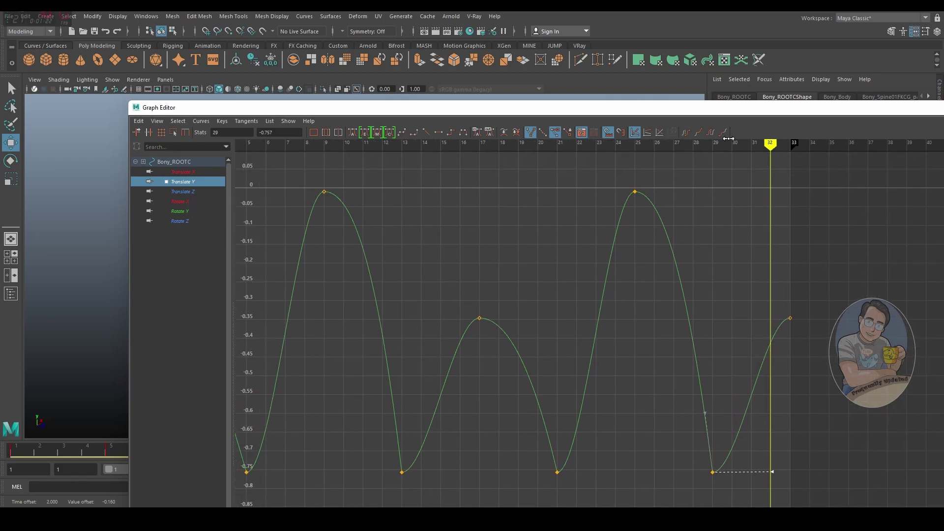
# Clear the Graph Editor from the viewport, deselect the root, and play the walk to review the softened rises.
pyautogui.moveTo(795, 114); pyautogui.dragTo(0, 71)
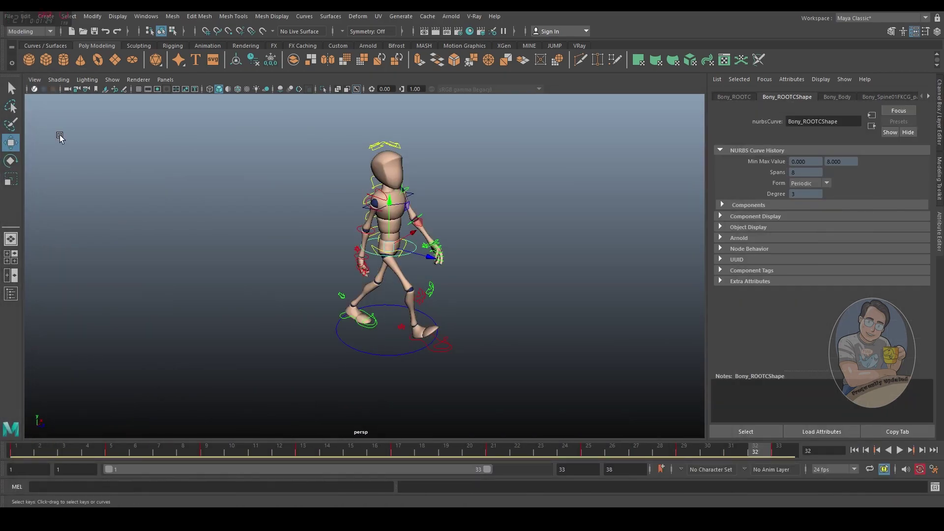
pyautogui.click(303, 201)
pyautogui.click(901, 451)
pyautogui.keyDown('alt'); pyautogui.moveTo(703, 339); pyautogui.dragTo(510, 275); pyautogui.keyUp('alt')
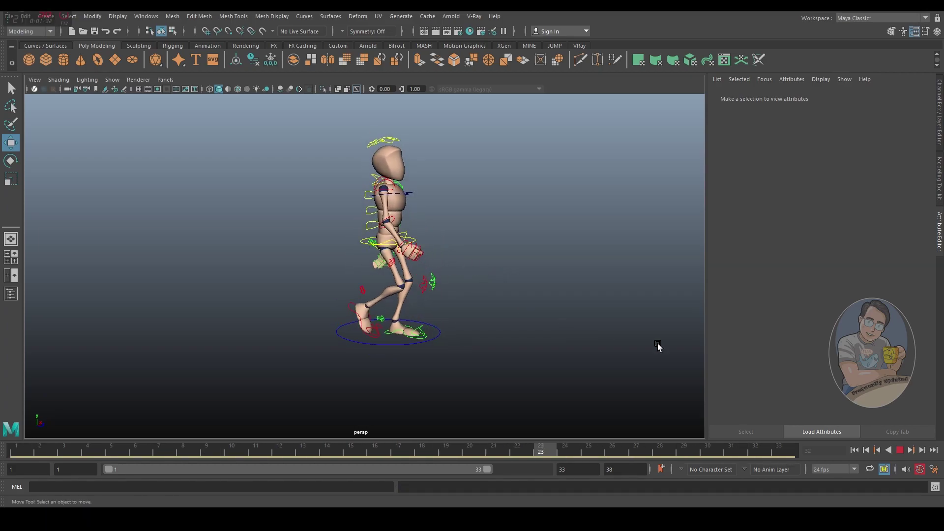
pyautogui.keyDown('alt'); pyautogui.moveTo(493, 286); pyautogui.dragTo(476, 251); pyautogui.keyUp('alt')
pyautogui.keyDown('alt'); pyautogui.moveTo(476, 250); pyautogui.dragTo(500, 263, button='right'); pyautogui.keyUp('alt')
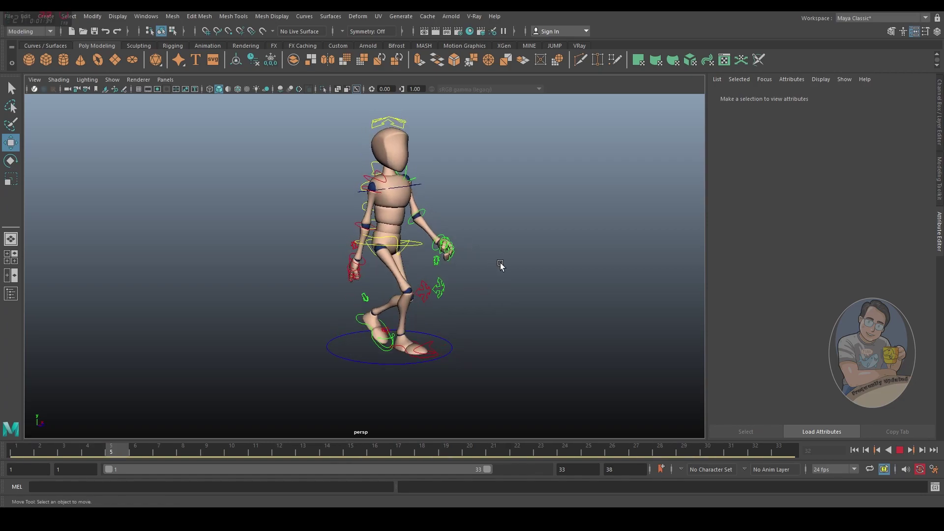
pyautogui.press('Escape')
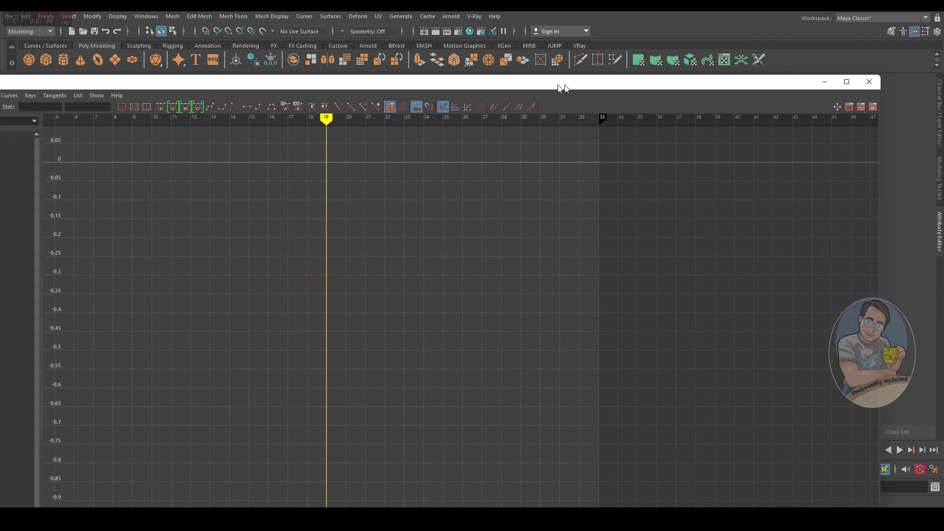
# Bring back the Graph Editor, reselect the root control, and display only its Translate Y curve.
pyautogui.moveTo(560, 87); pyautogui.dragTo(609, 310)
pyautogui.click(369, 239)
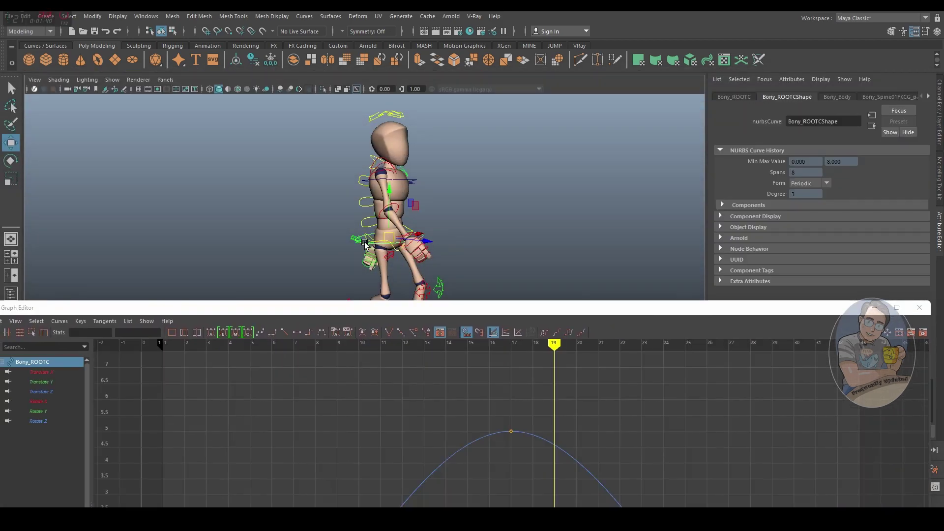
pyautogui.moveTo(463, 309); pyautogui.dragTo(463, 84)
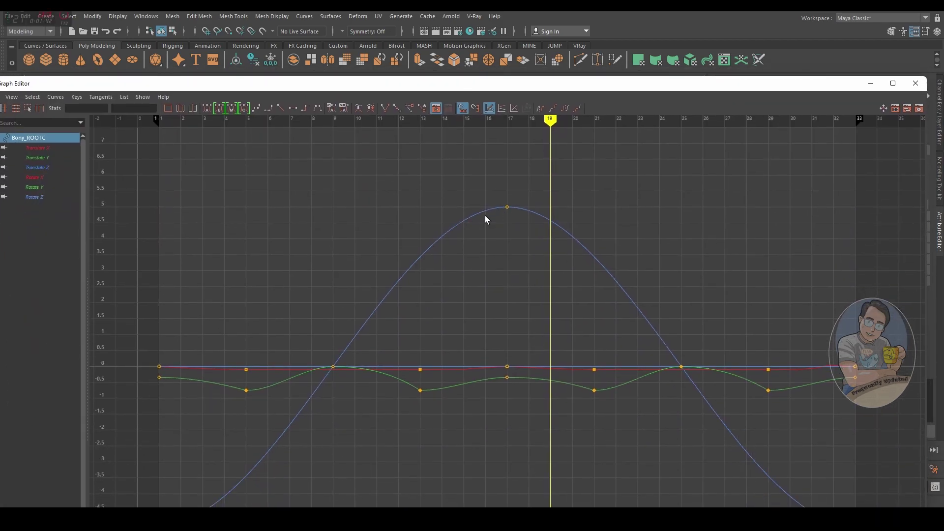
pyautogui.click(37, 158)
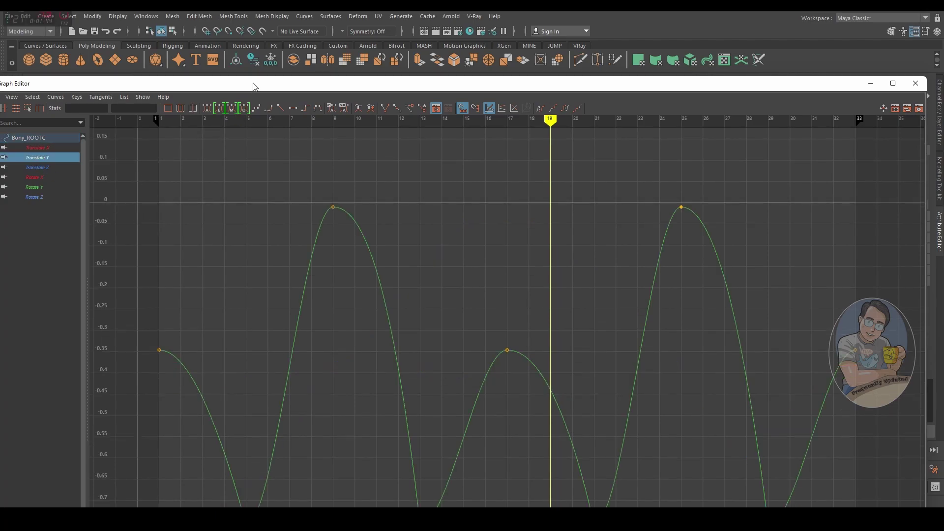
pyautogui.moveTo(253, 87); pyautogui.dragTo(279, 16)
pyautogui.scroll(-5, 413, 190)
pyautogui.scroll(3, 412, 245)
# Select the four low Translate Y keys and convert the curve to weighted tangents.
pyautogui.moveTo(691, 416); pyautogui.dragTo(292, 365)
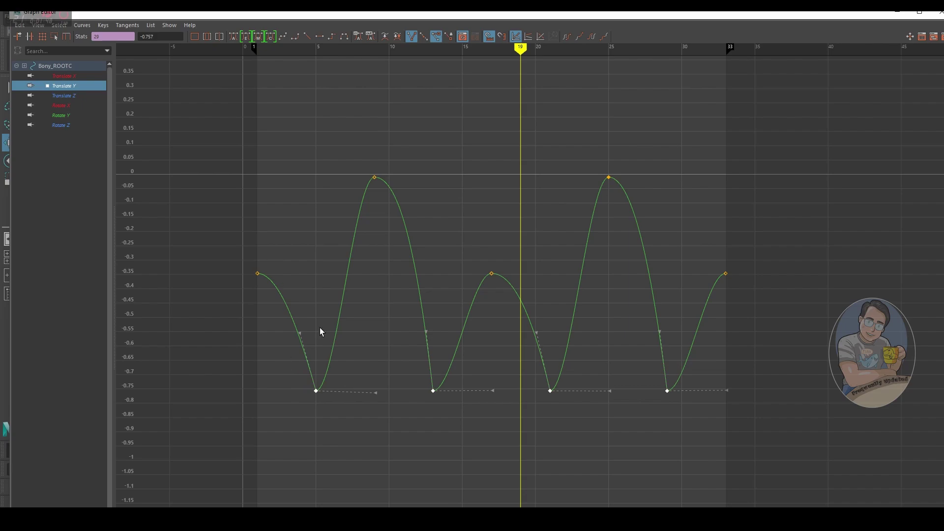
pyautogui.click(88, 25)
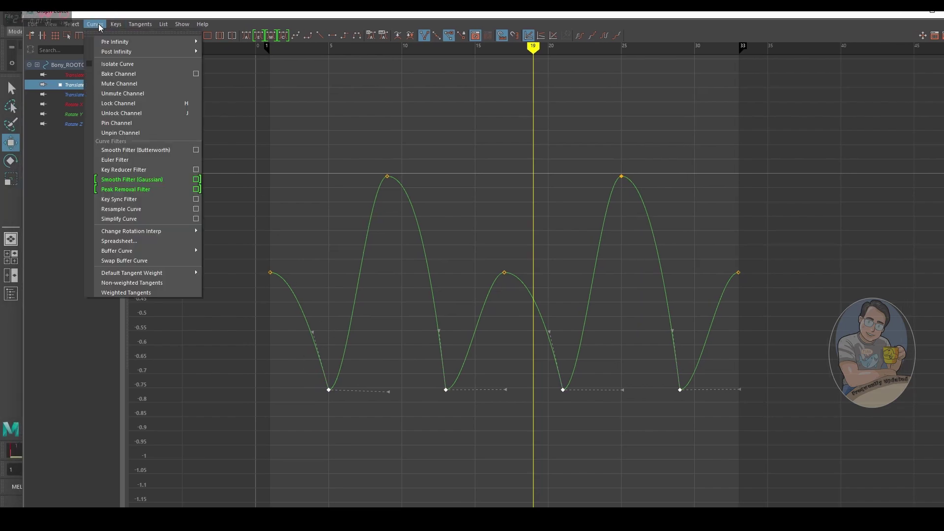
pyautogui.click(158, 293)
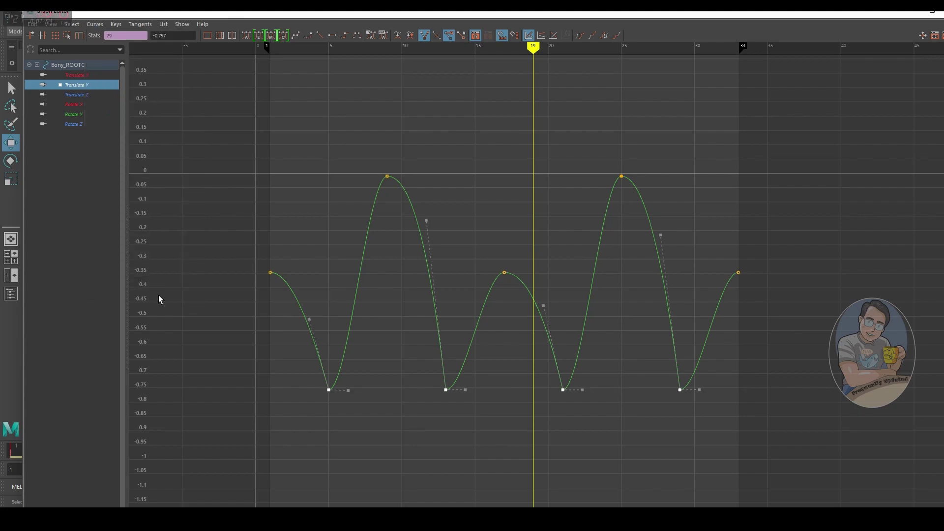
pyautogui.click(91, 25)
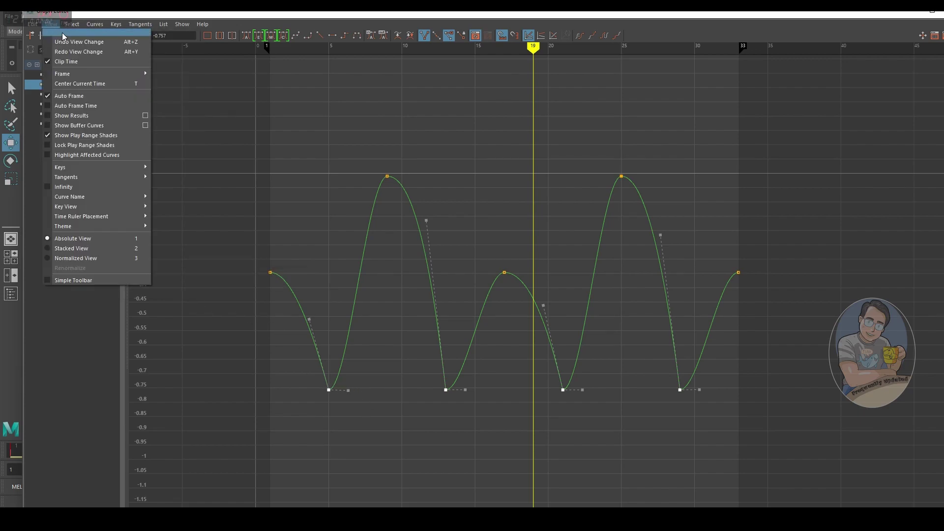
pyautogui.moveTo(116, 25)
# Try lengthening the outgoing tangent handle of the frame 5 key, and return it to its short length.
pyautogui.moveTo(362, 413); pyautogui.dragTo(372, 389)
pyautogui.click(96, 26)
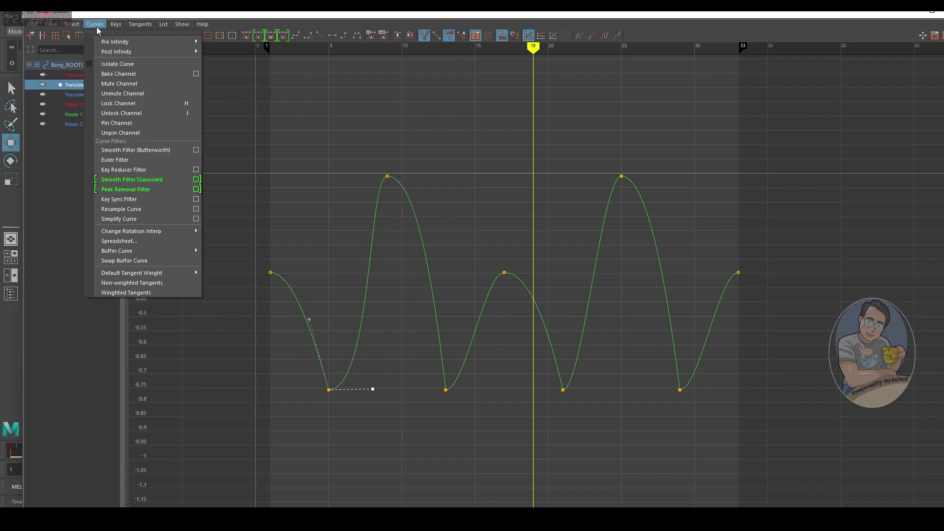
pyautogui.click(390, 444)
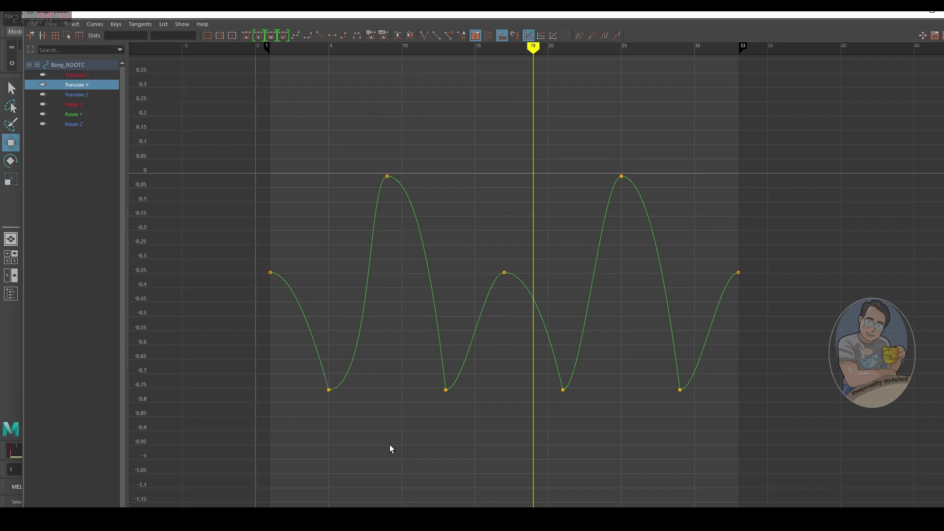
pyautogui.moveTo(315, 388); pyautogui.dragTo(315, 388)
pyautogui.moveTo(376, 389)
pyautogui.mouseDown()
pyautogui.moveTo(390, 390)
pyautogui.moveTo(369, 390)
pyautogui.mouseUp()
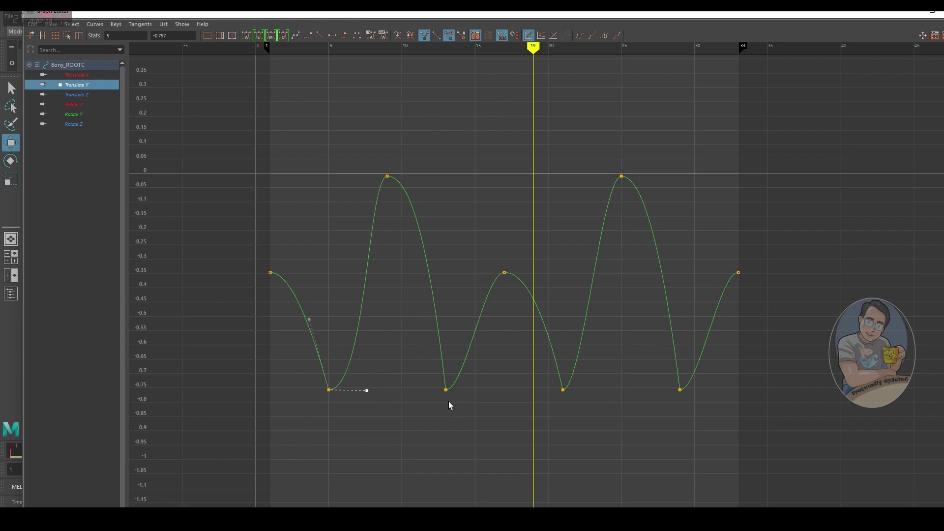
pyautogui.hotkey('ctrl', 'z')
pyautogui.click(435, 398)
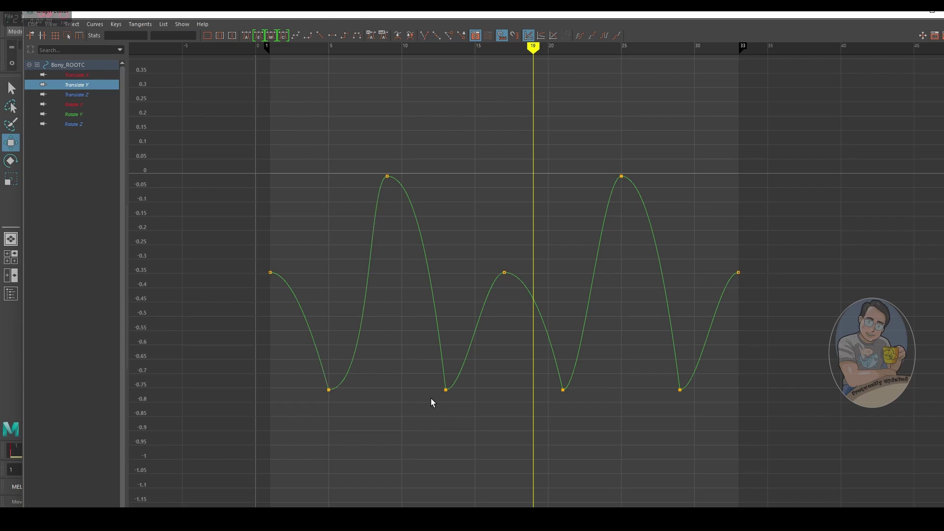
pyautogui.click(328, 390)
pyautogui.moveTo(373, 389); pyautogui.dragTo(349, 389)
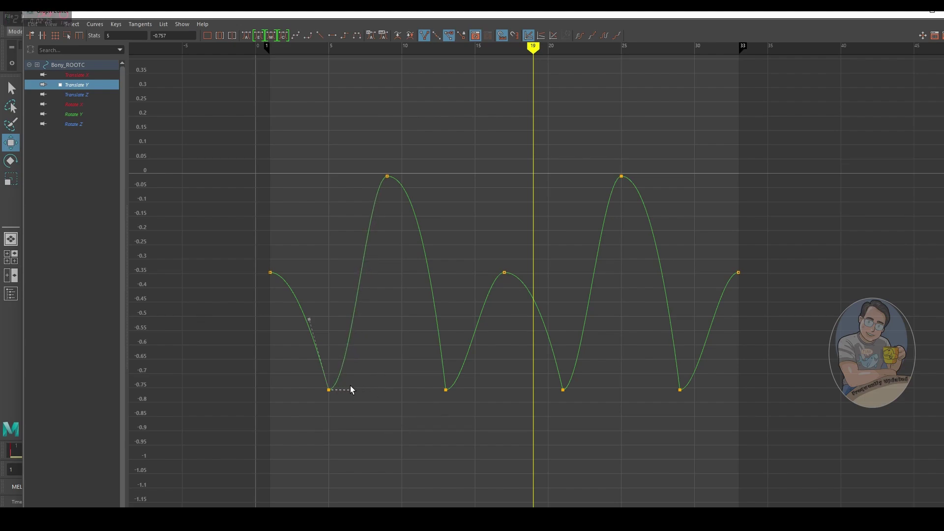
# Lengthen the outgoing tangents of all four low Translate Y keys, play the walk, and trim the handles slightly shorter.
pyautogui.moveTo(457, 410); pyautogui.dragTo(467, 400)
pyautogui.moveTo(583, 388); pyautogui.dragTo(603, 388)
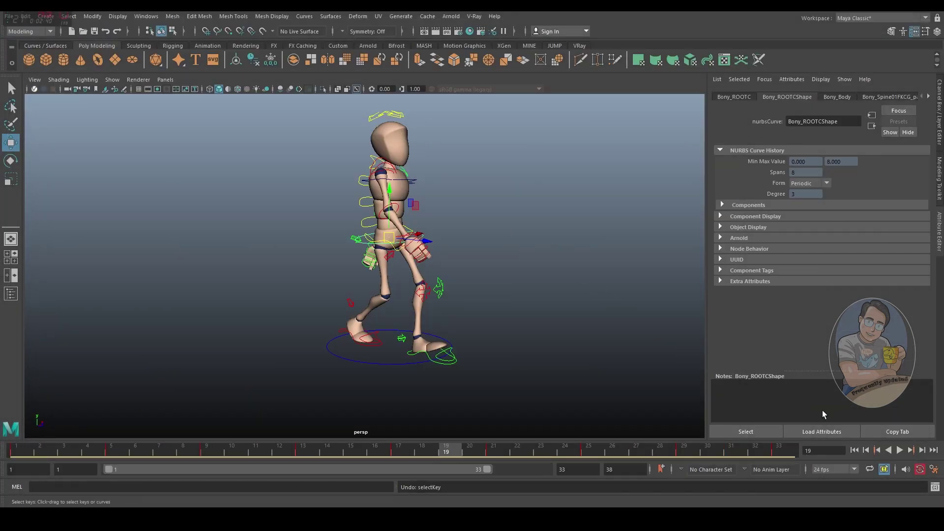
pyautogui.click(898, 451)
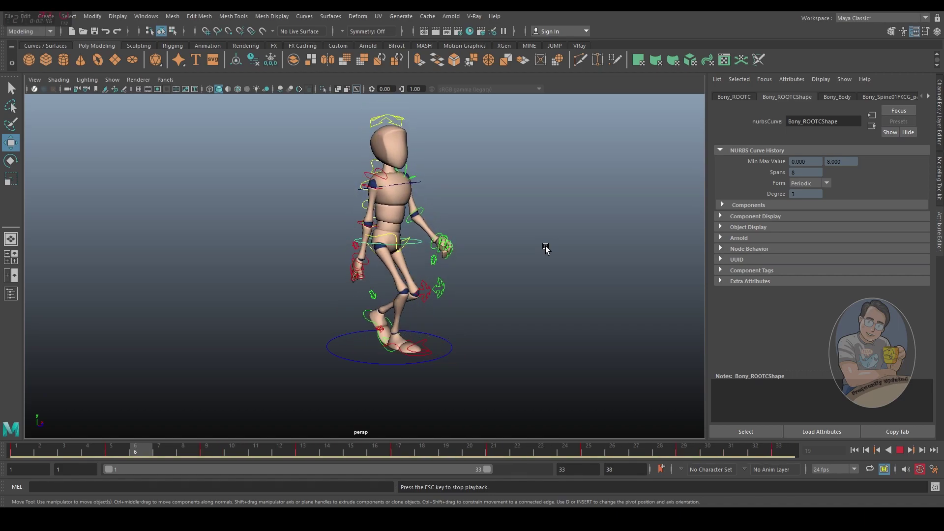
pyautogui.click(899, 450)
pyautogui.moveTo(0, 5); pyautogui.dragTo(590, 25)
pyautogui.moveTo(567, 396); pyautogui.dragTo(554, 396, button='middle')
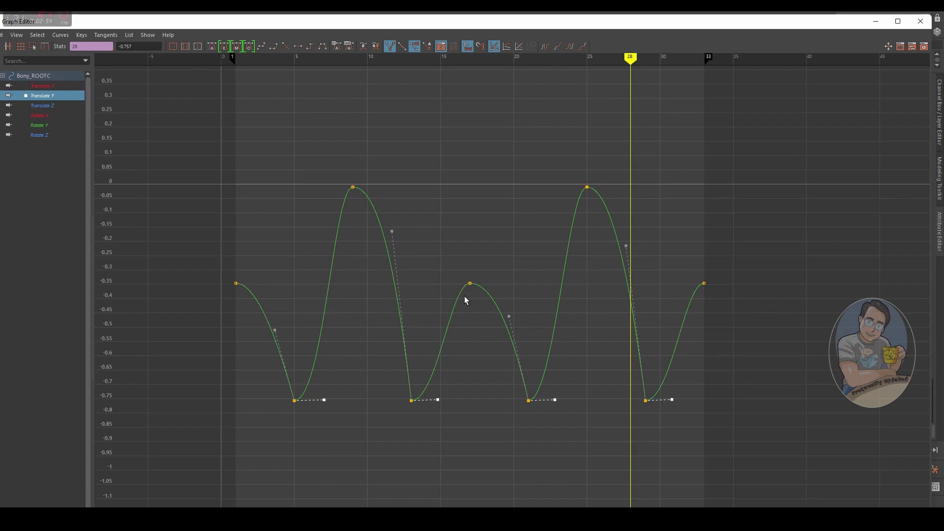
# Move the Translate Y peak keys at frames 9 and 25 to about -0.096, checking the pose at frame 9.
pyautogui.moveTo(288, 144); pyautogui.dragTo(640, 203)
pyautogui.moveTo(586, 187); pyautogui.dragTo(587, 103, button='middle')
pyautogui.moveTo(606, 28); pyautogui.dragTo(0, 93)
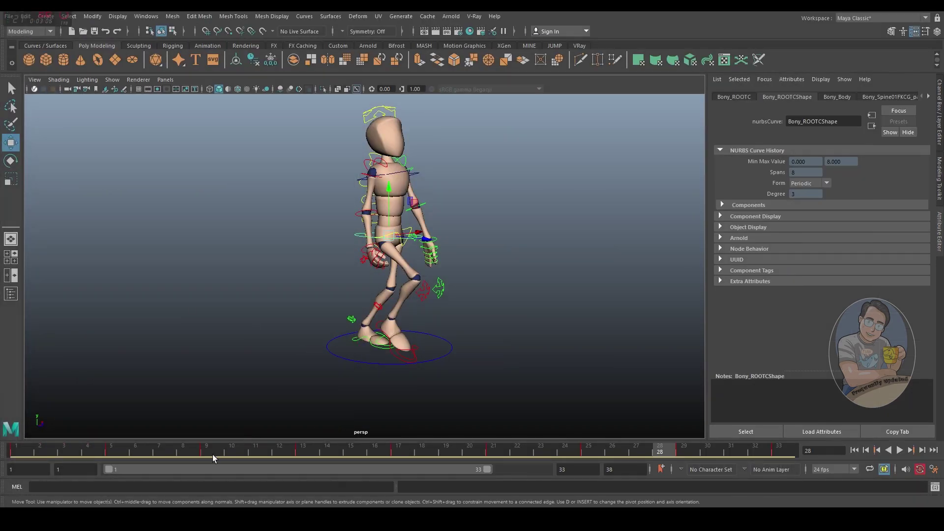
pyautogui.moveTo(213, 455)
pyautogui.mouseDown()
pyautogui.moveTo(120, 455)
pyautogui.moveTo(210, 469)
pyautogui.mouseUp()
pyautogui.keyDown('alt'); pyautogui.moveTo(426, 294); pyautogui.dragTo(466, 285); pyautogui.keyUp('alt')
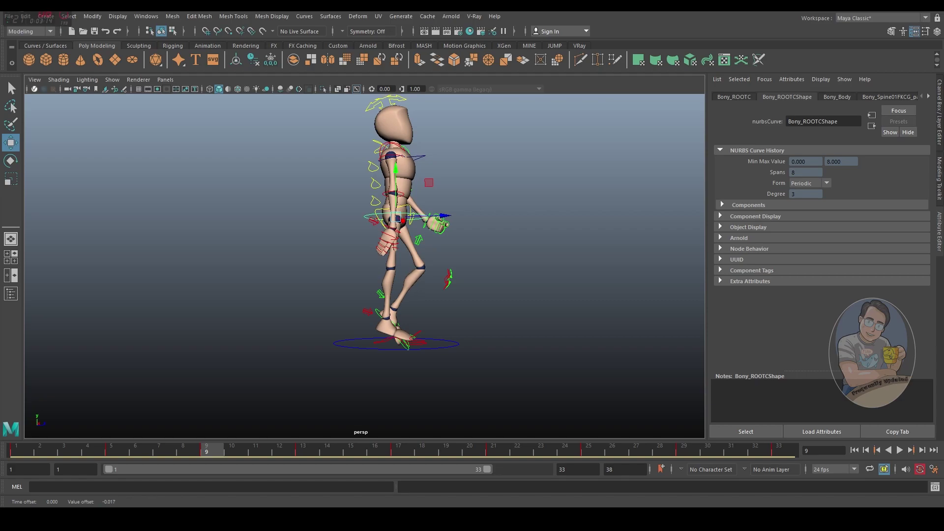
pyautogui.moveTo(395, 172); pyautogui.dragTo(396, 183)
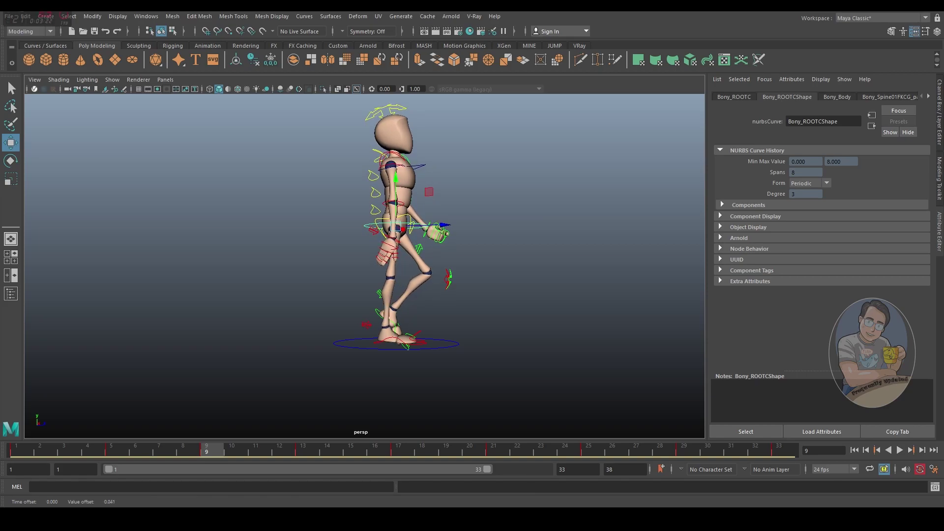
# Raise the two Translate Y peak keys to about 0.062 while watching the legs in the viewport.
pyautogui.moveTo(0, 76); pyautogui.dragTo(475, 97)
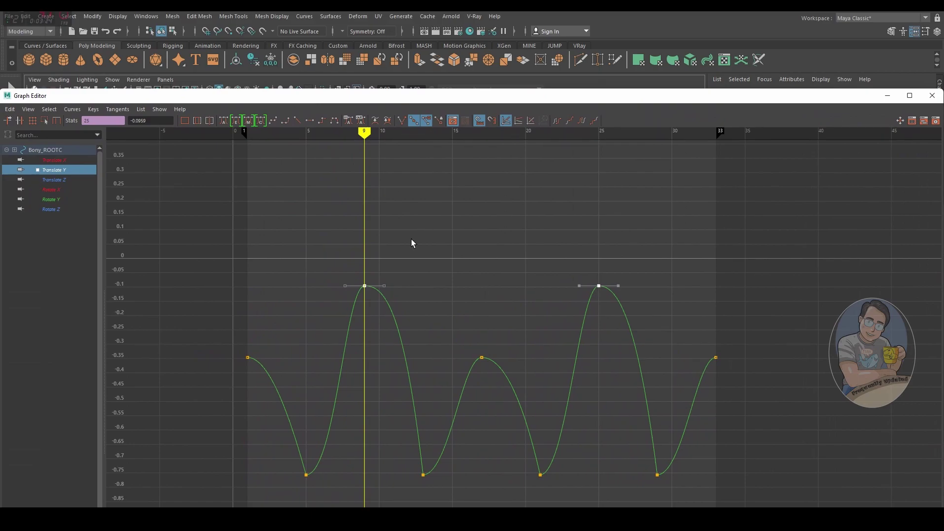
pyautogui.moveTo(409, 95); pyautogui.dragTo(436, 235)
pyautogui.keyDown('alt'); pyautogui.moveTo(432, 183); pyautogui.dragTo(415, 100, button='middle'); pyautogui.keyUp('alt')
pyautogui.keyDown('alt'); pyautogui.moveTo(425, 150); pyautogui.dragTo(428, 107, button='middle'); pyautogui.keyUp('alt')
pyautogui.moveTo(438, 240); pyautogui.dragTo(438, 221)
pyautogui.keyDown('shift'); pyautogui.moveTo(391, 411); pyautogui.dragTo(389, 369, button='middle'); pyautogui.keyUp('shift')
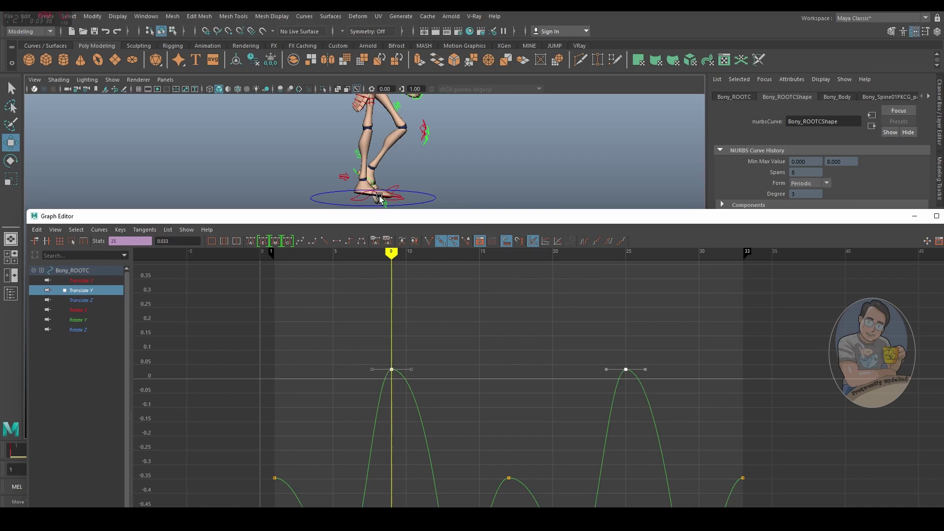
pyautogui.keyDown('shift'); pyautogui.moveTo(392, 372); pyautogui.dragTo(392, 361, button='middle'); pyautogui.keyUp('shift')
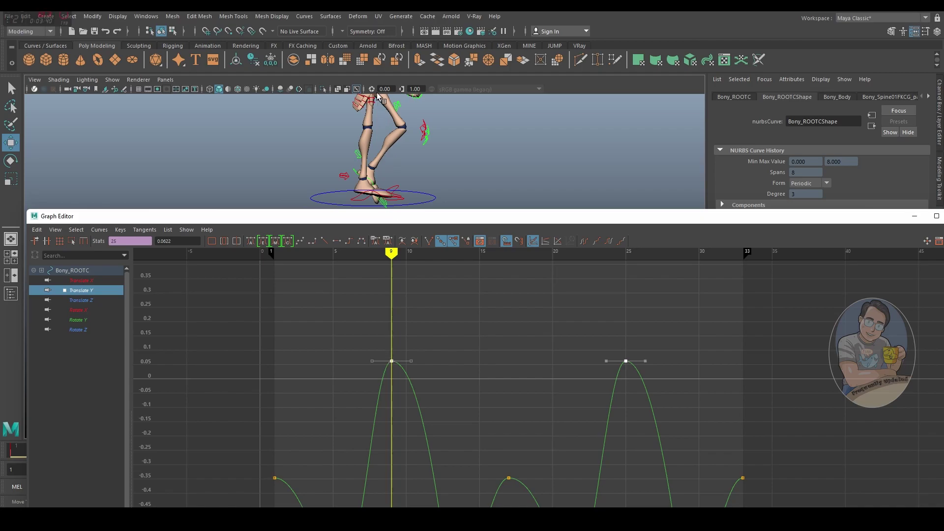
# Minimize the Graph Editor and play the walk from frame 1 to review the higher peaks.
pyautogui.click(915, 217)
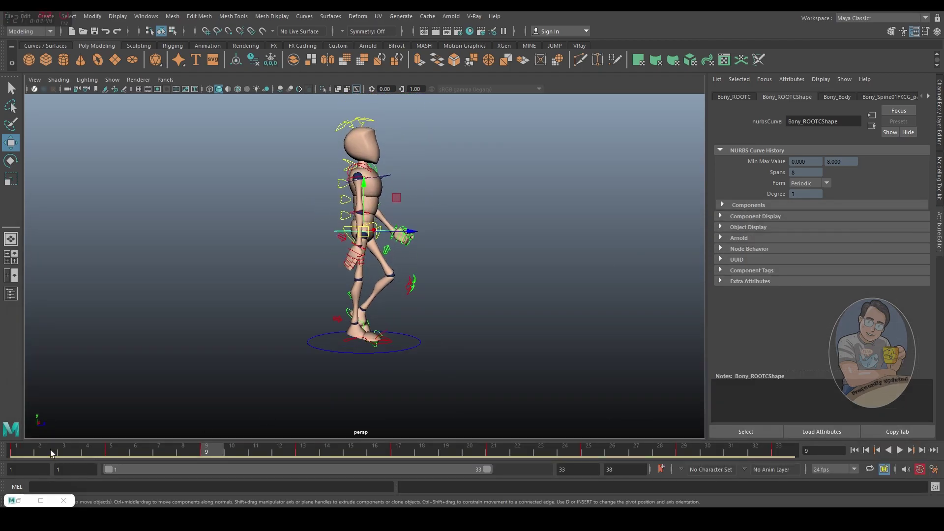
pyautogui.moveTo(55, 453); pyautogui.dragTo(15, 451)
pyautogui.click(899, 450)
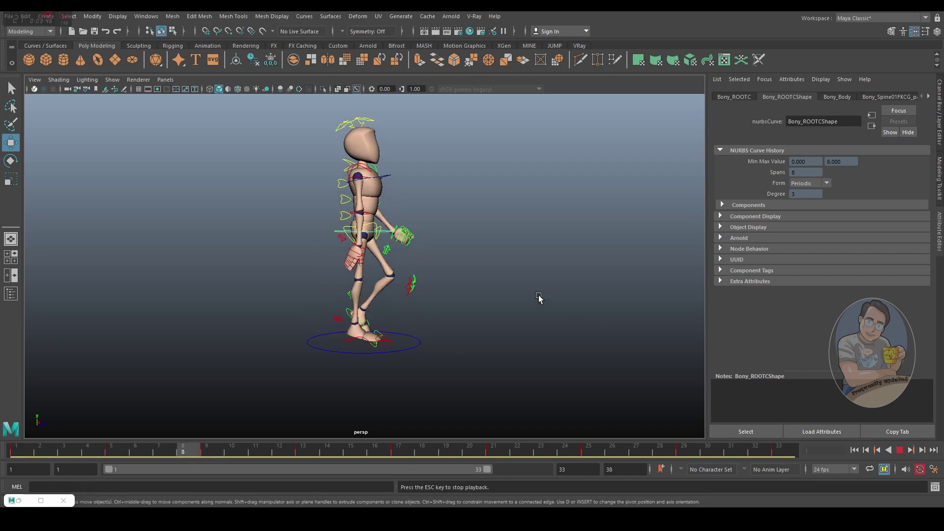